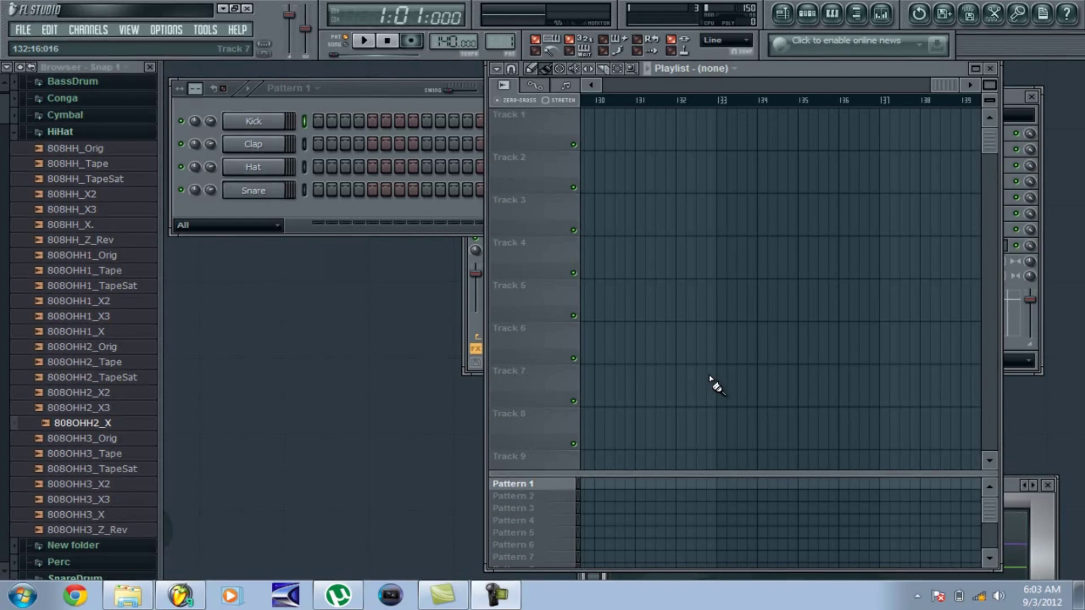
# Scroll the empty Playlist back to bar 1, then switch to the desktop folder window.
pyautogui.hscroll(-15, 715, 384)
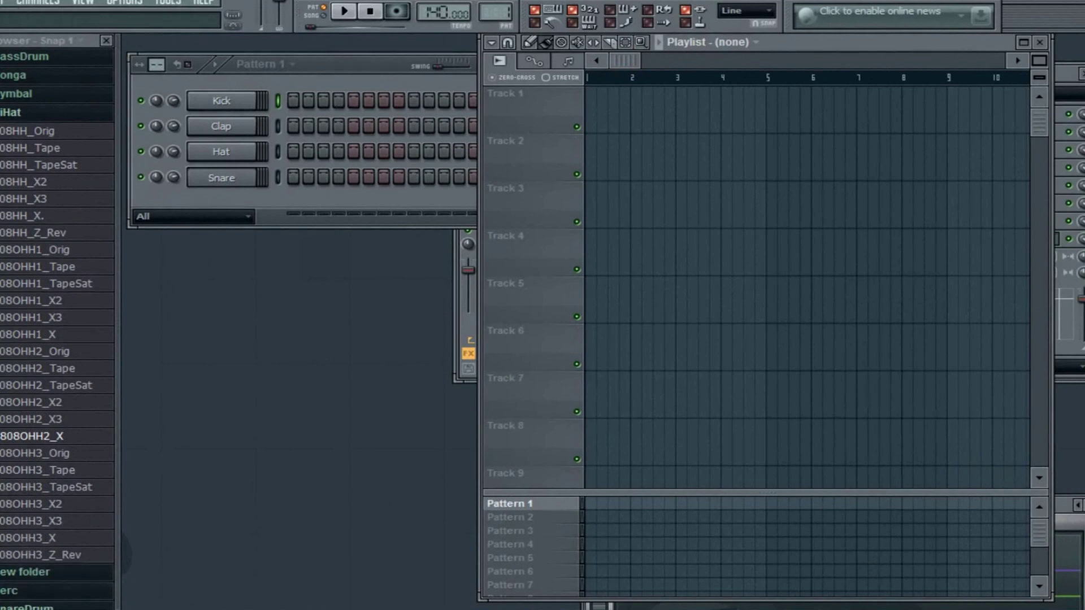
pyautogui.hotkey('alt', 'Tab')
# Drag BREAK MY HEART.mp3 from the Desktop into the Playlist and slide it to bar 1 of Track 1.
pyautogui.click(206, 334)
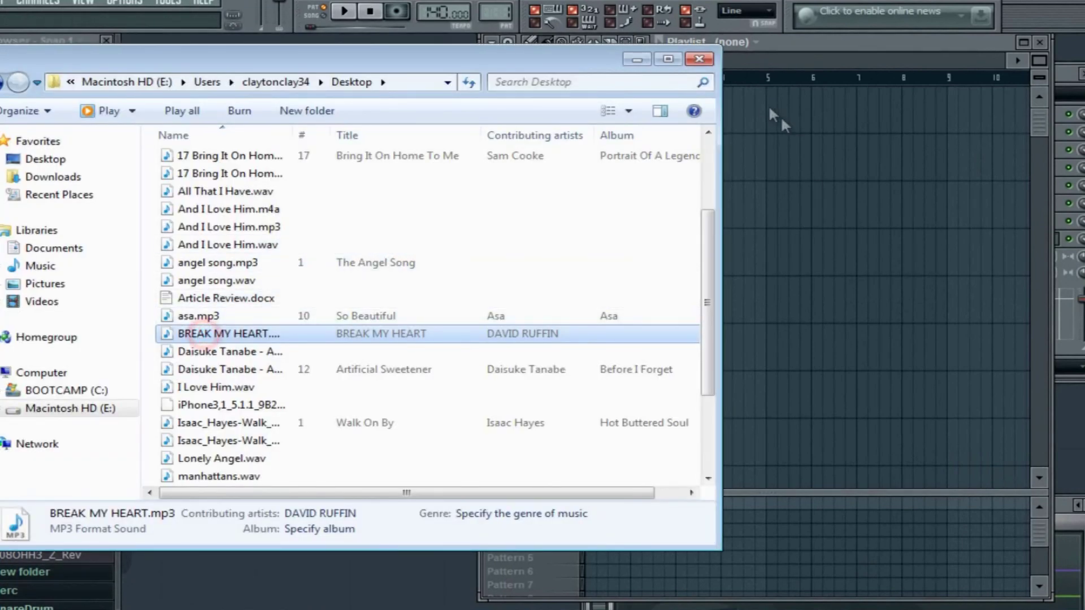
pyautogui.moveTo(763, 121); pyautogui.dragTo(830, 119)
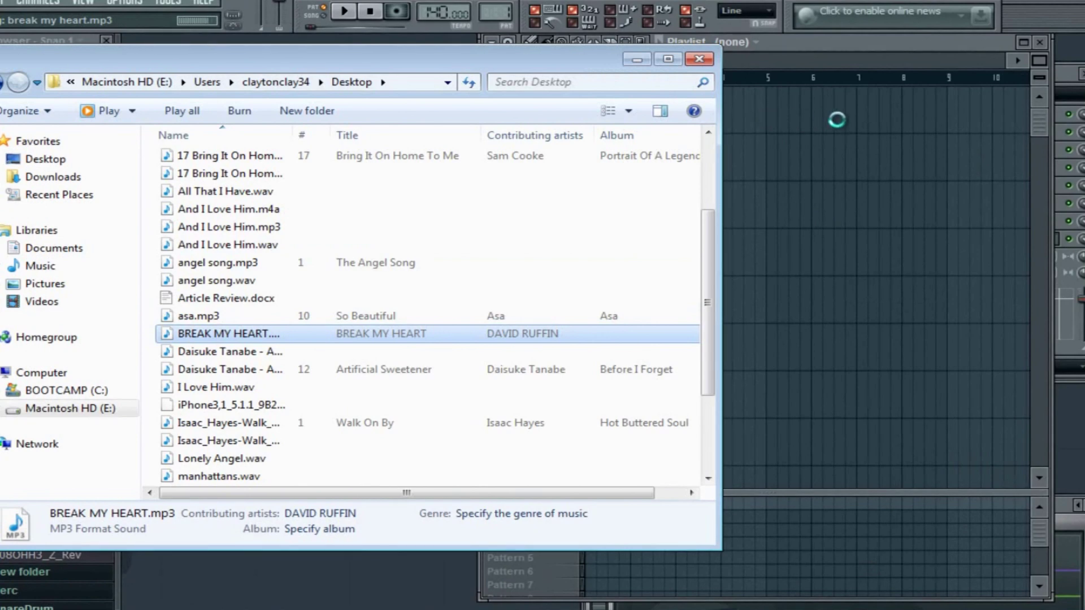
pyautogui.moveTo(837, 119); pyautogui.dragTo(529, 116)
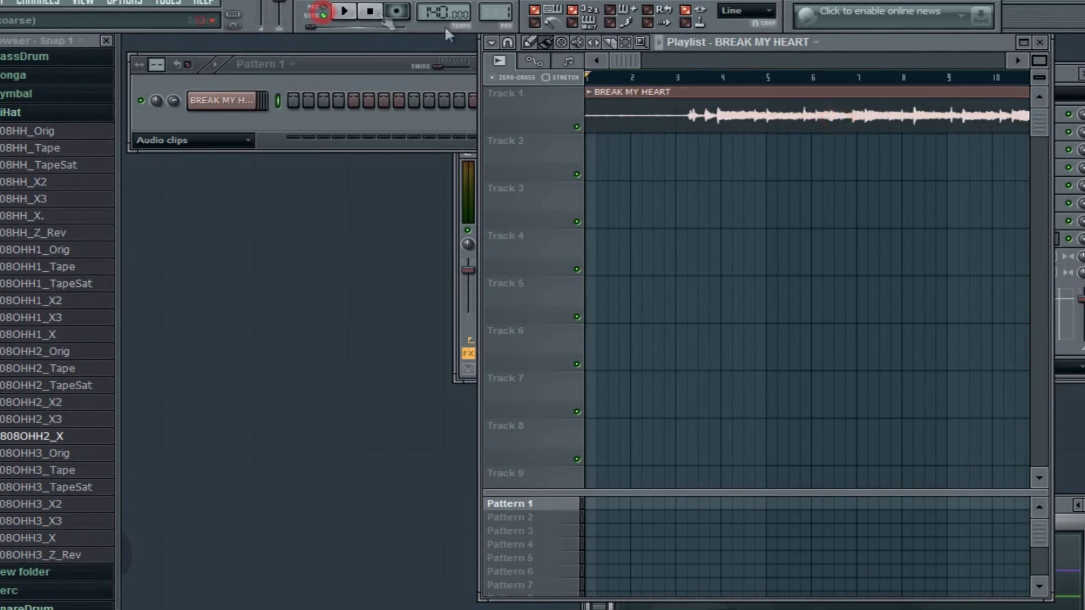
# Play the song from bar 1, jump ahead to bar 10, then stop.
pyautogui.click(351, 14)
pyautogui.click(992, 77)
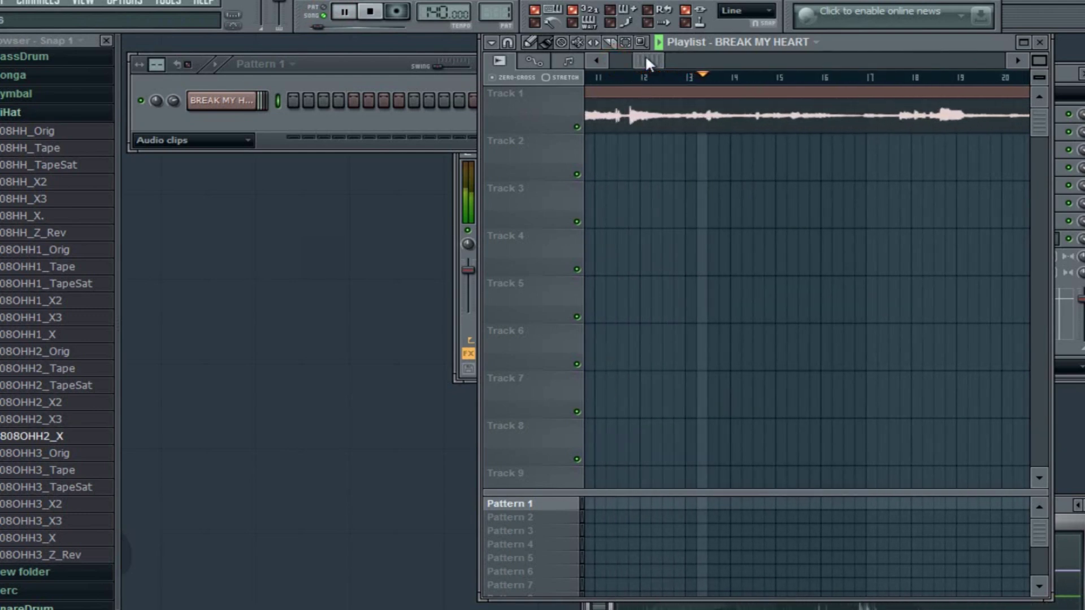
pyautogui.click(372, 11)
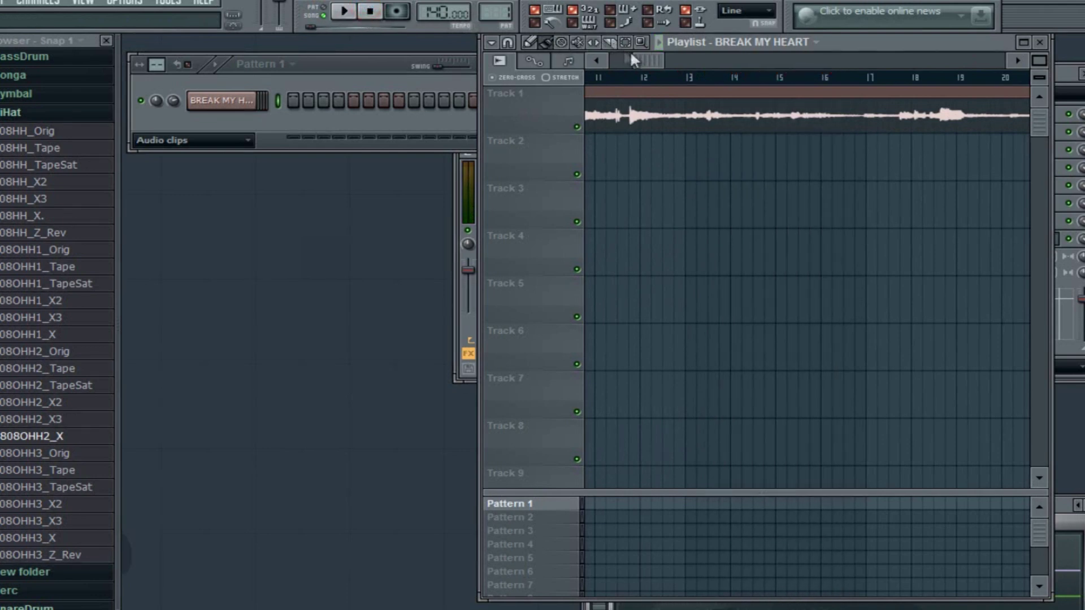
# Scroll the Playlist to bar 134, play from there, then stop.
pyautogui.moveTo(636, 57)
pyautogui.mouseDown()
pyautogui.moveTo(874, 59)
pyautogui.moveTo(954, 71)
pyautogui.moveTo(944, 80)
pyautogui.mouseUp()
pyautogui.click(632, 79)
pyautogui.click(343, 12)
pyautogui.click(598, 60)
pyautogui.click(634, 79)
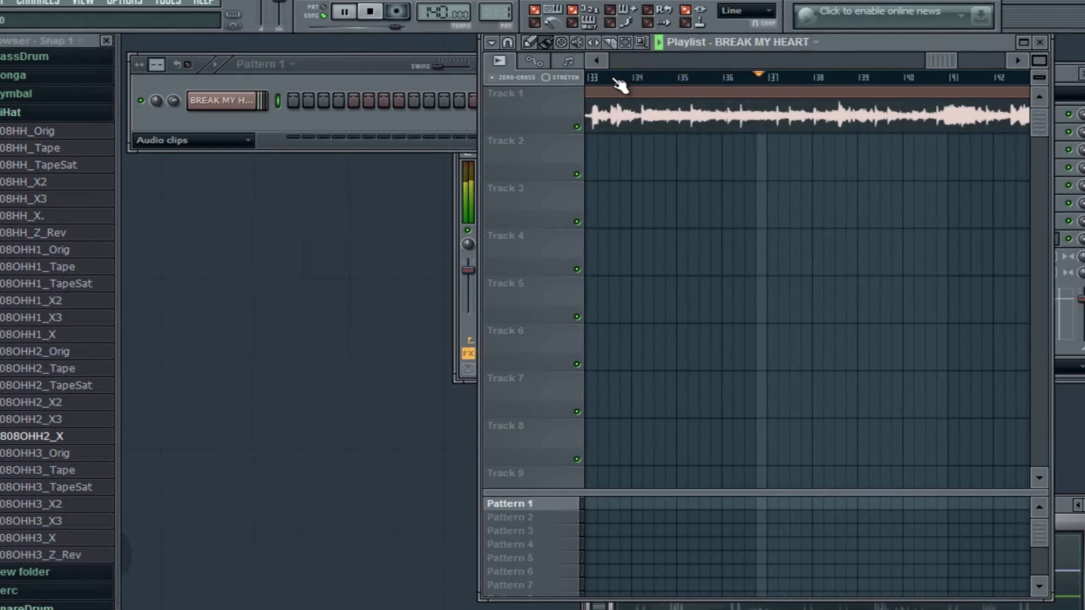
pyautogui.click(373, 13)
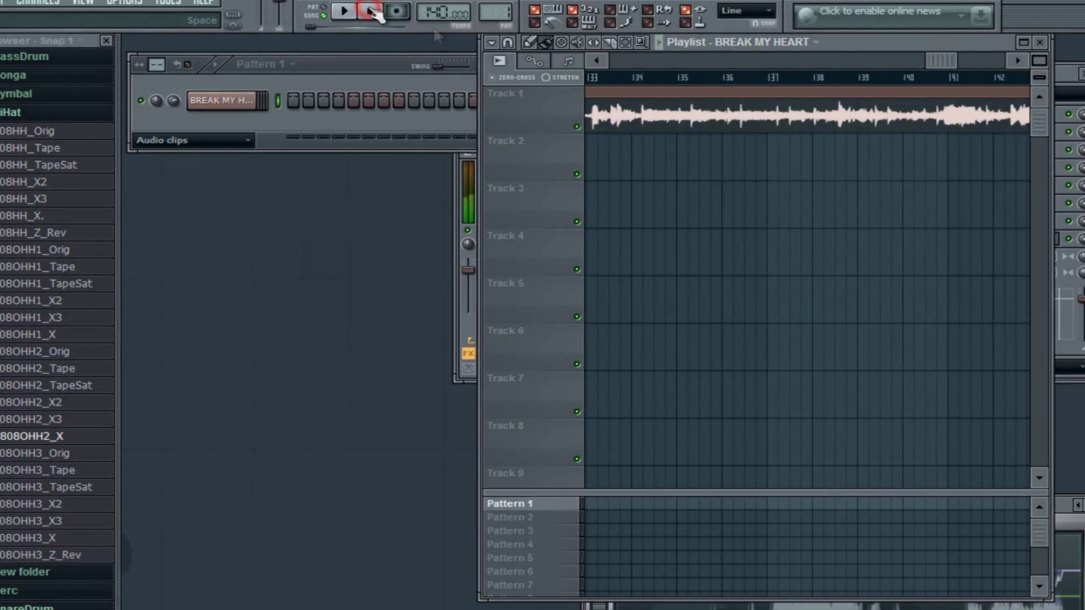
# Open the clip's channel settings and load its sample into Edison, stopping playback.
pyautogui.doubleClick(643, 116)
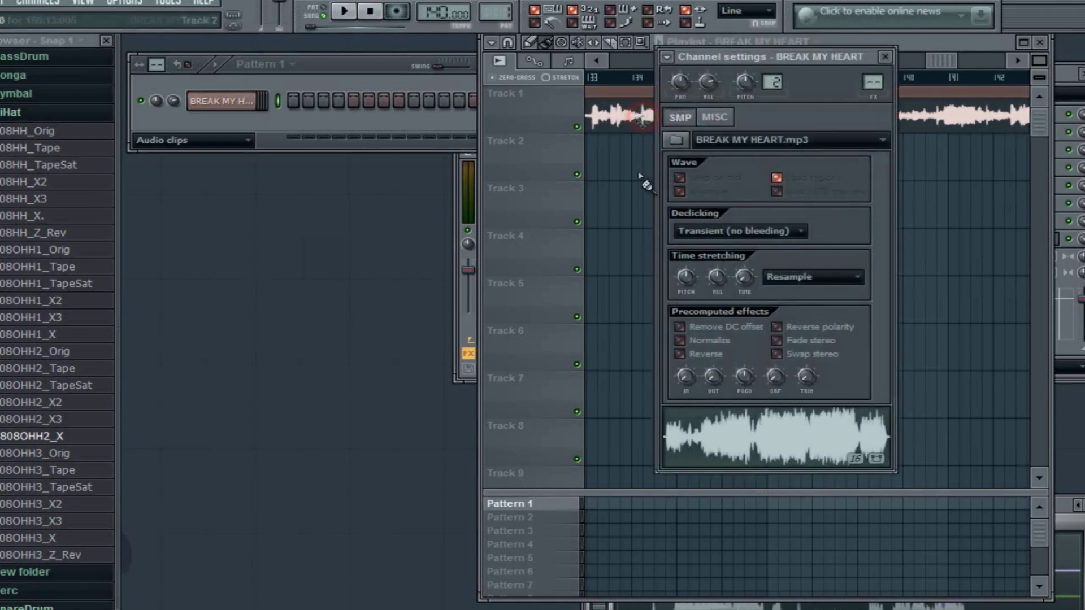
pyautogui.click(727, 476)
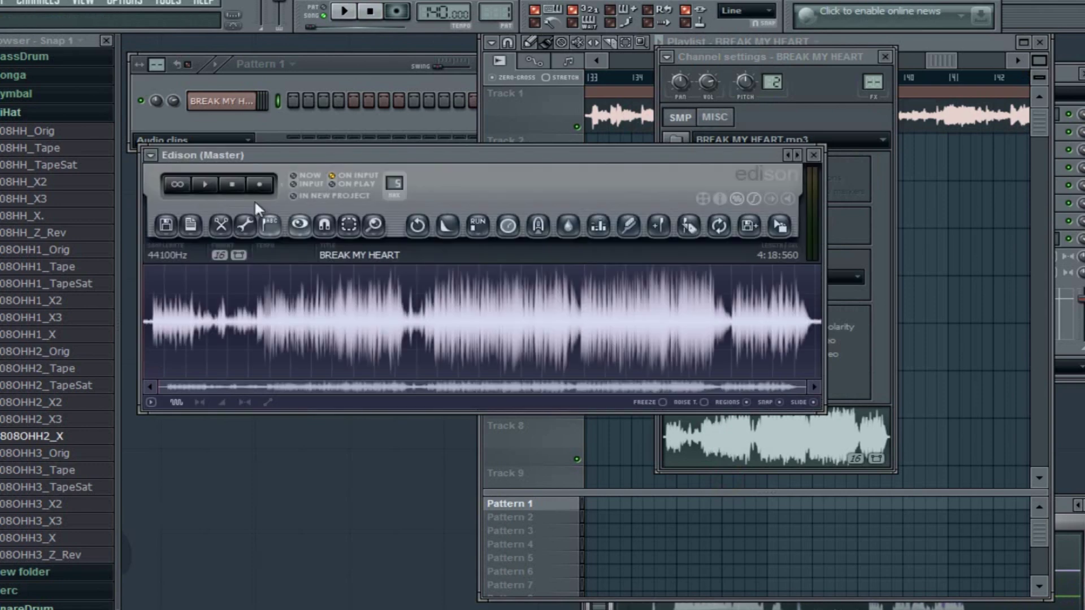
pyautogui.click(207, 185)
pyautogui.click(232, 185)
# Zoom in, select roughly 3:46–4:10, audition it, and move the start to about 3:48.
pyautogui.scroll(3, 195, 338)
pyautogui.scroll(2, 195, 335)
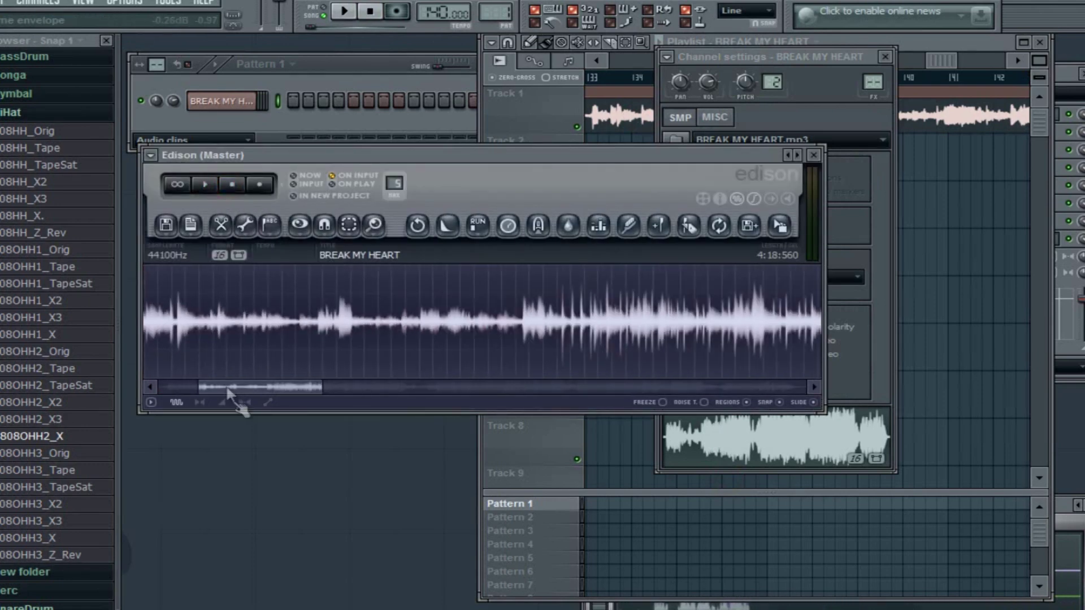
pyautogui.moveTo(232, 387); pyautogui.dragTo(773, 353)
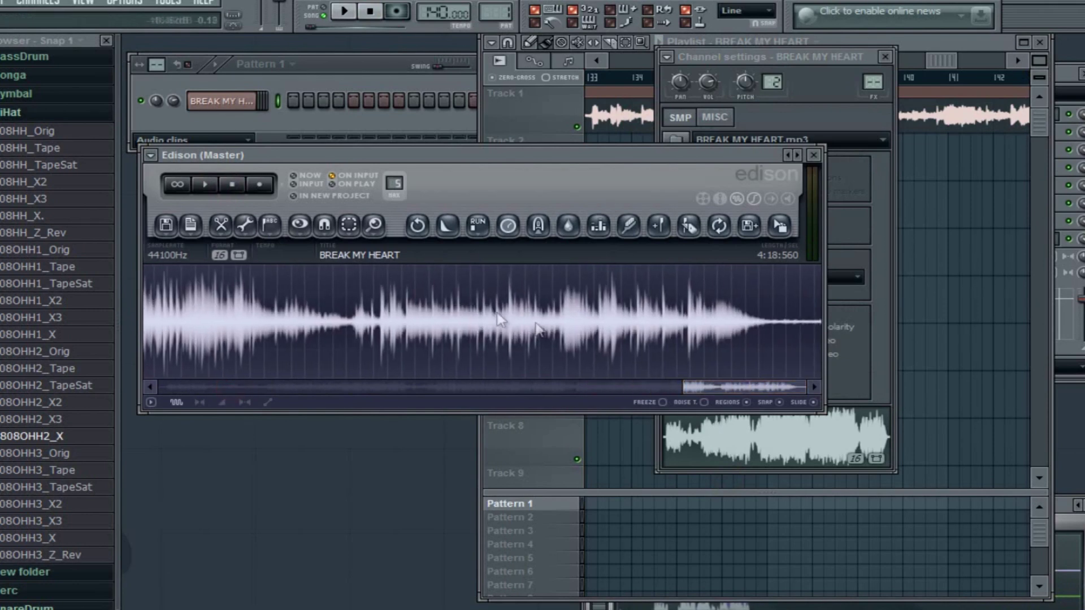
pyautogui.moveTo(380, 309); pyautogui.dragTo(715, 317)
pyautogui.click(205, 185)
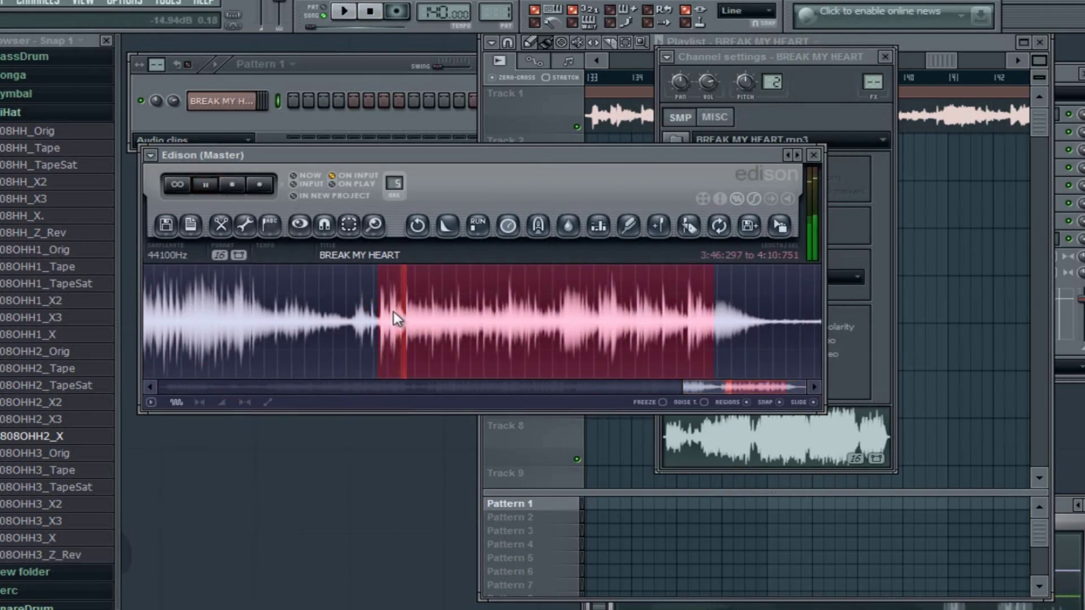
pyautogui.moveTo(379, 318); pyautogui.dragTo(407, 316)
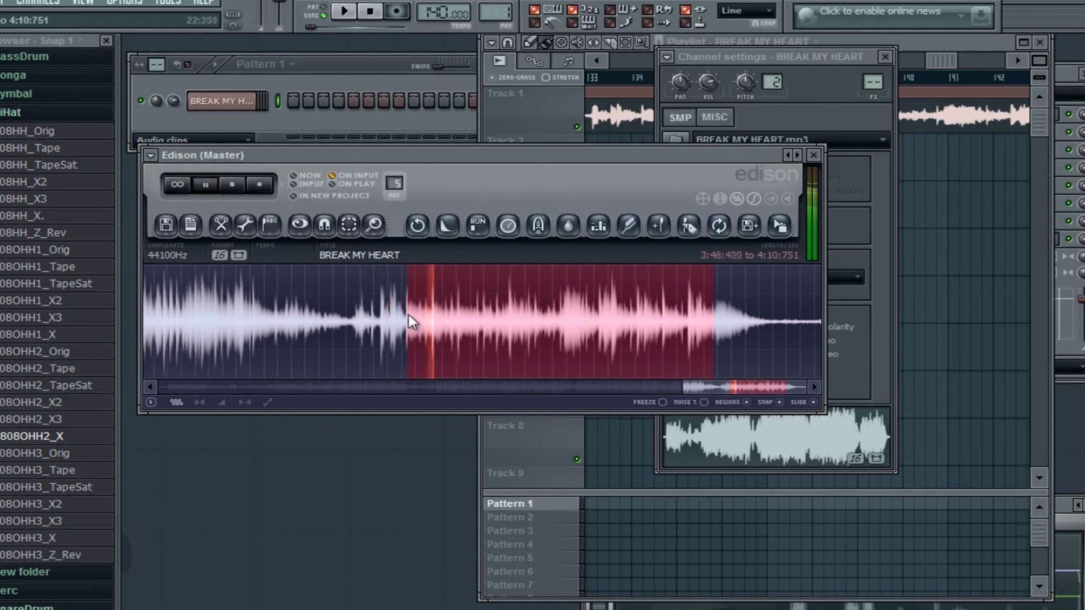
pyautogui.click(232, 185)
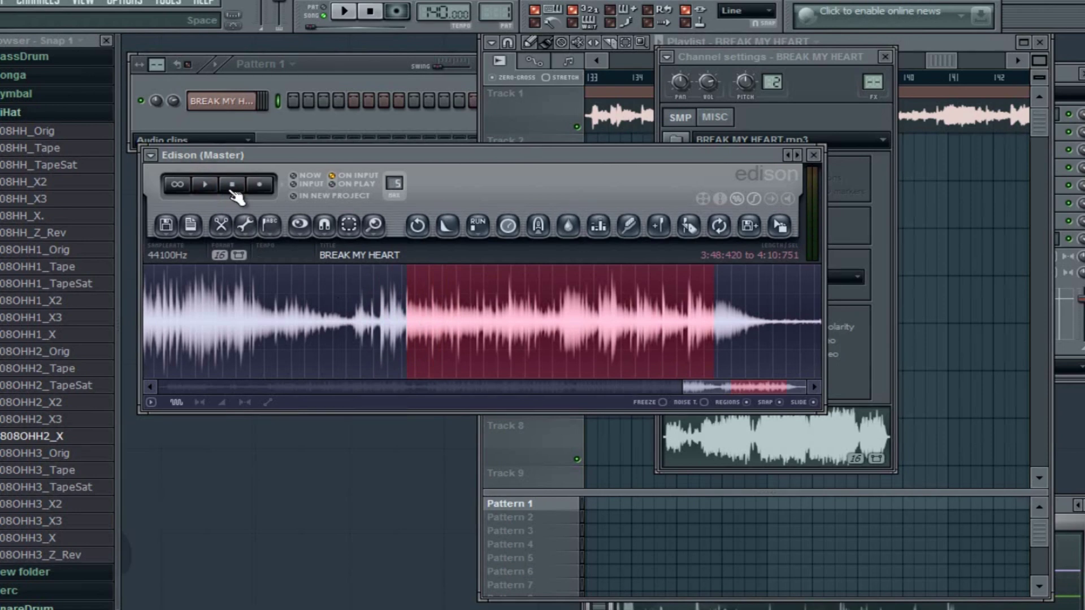
pyautogui.scroll(3, 364, 324)
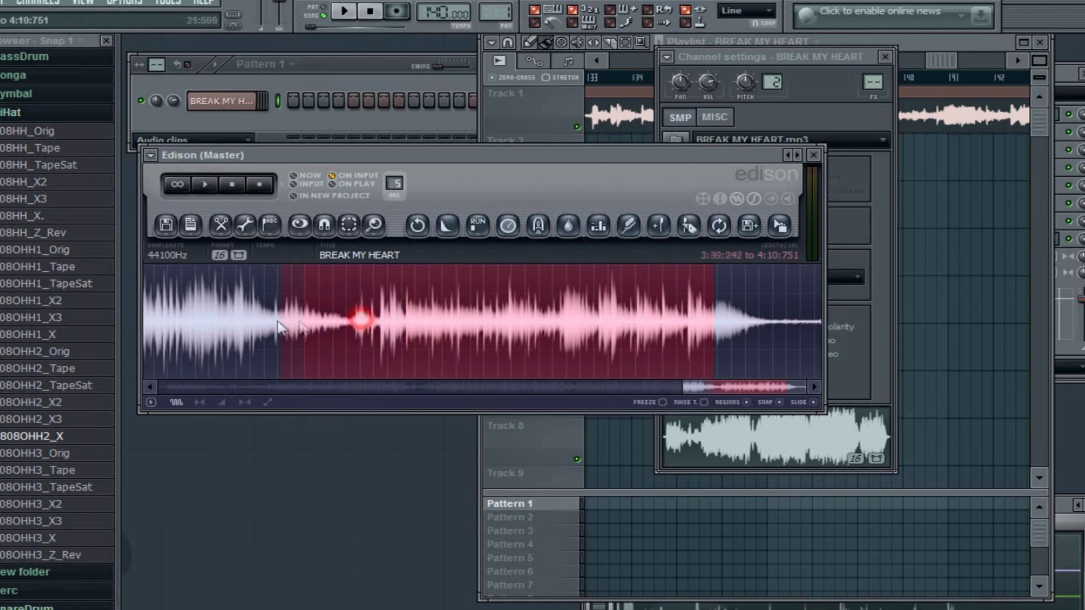
pyautogui.moveTo(738, 305); pyautogui.dragTo(785, 304)
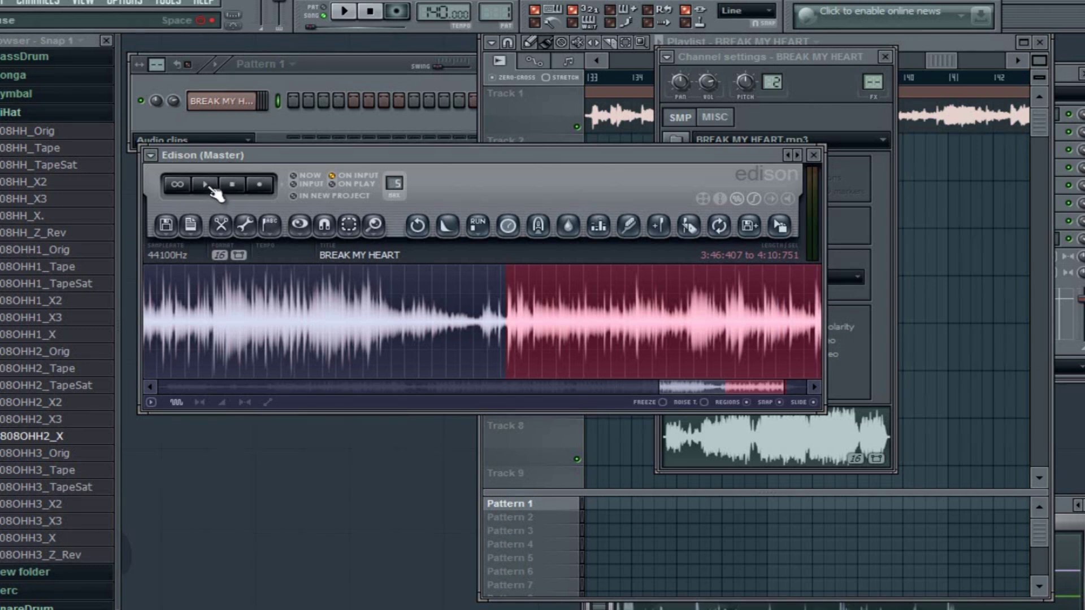
# Move the section start to 3:48:393 and pull its end back to 3:59:478.
pyautogui.click(209, 186)
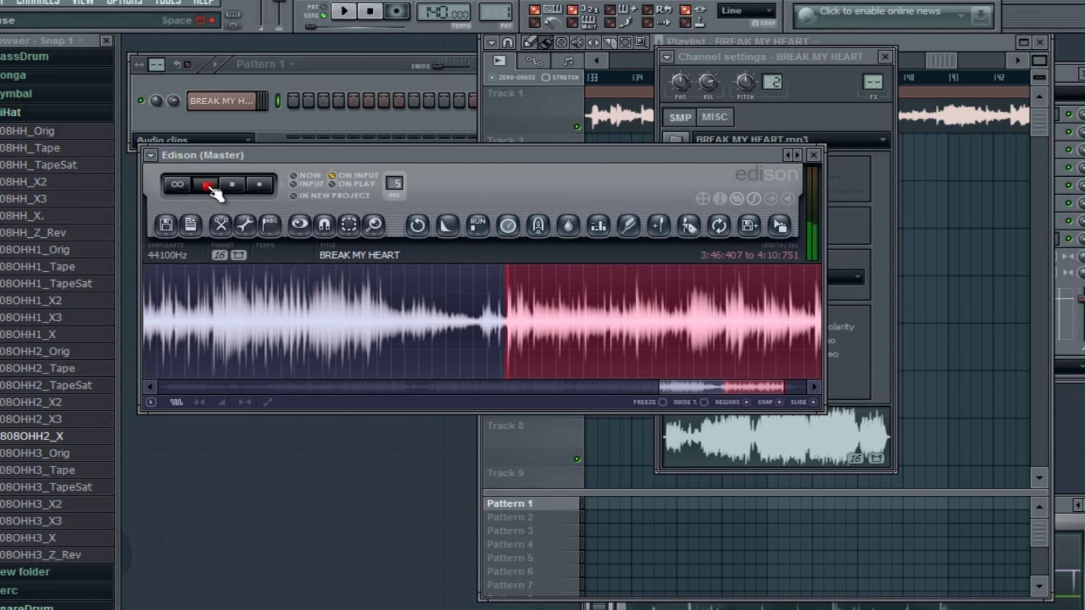
pyautogui.click(534, 307)
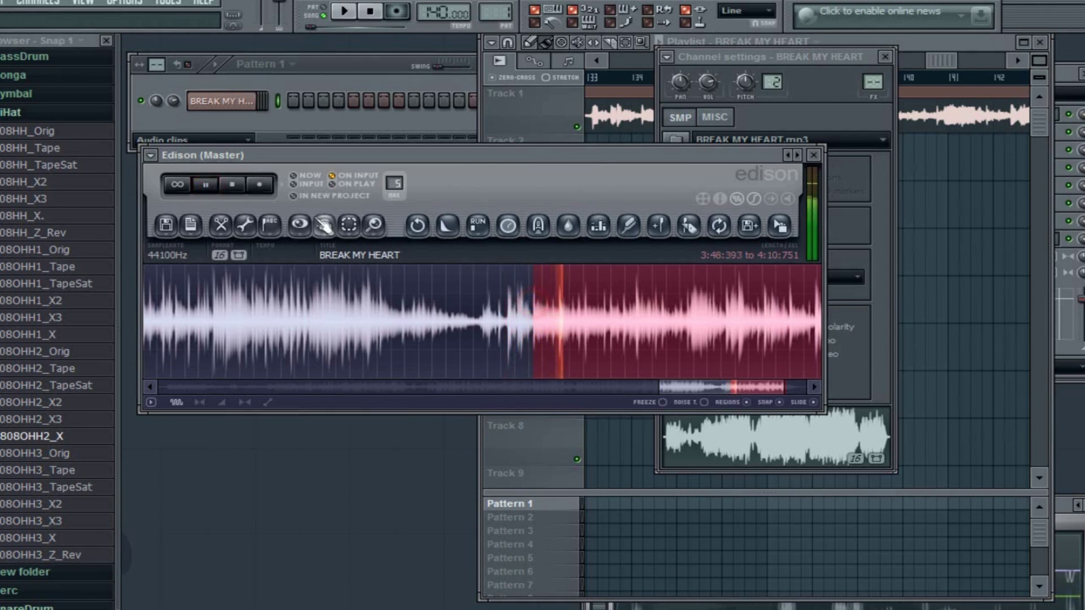
pyautogui.click(242, 187)
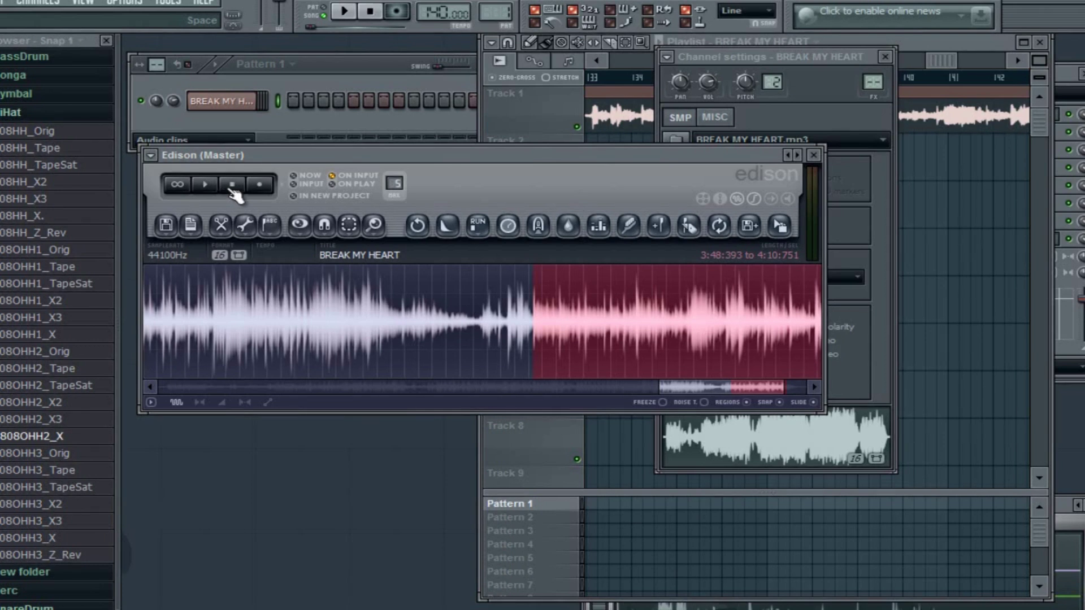
pyautogui.scroll(2, 575, 331)
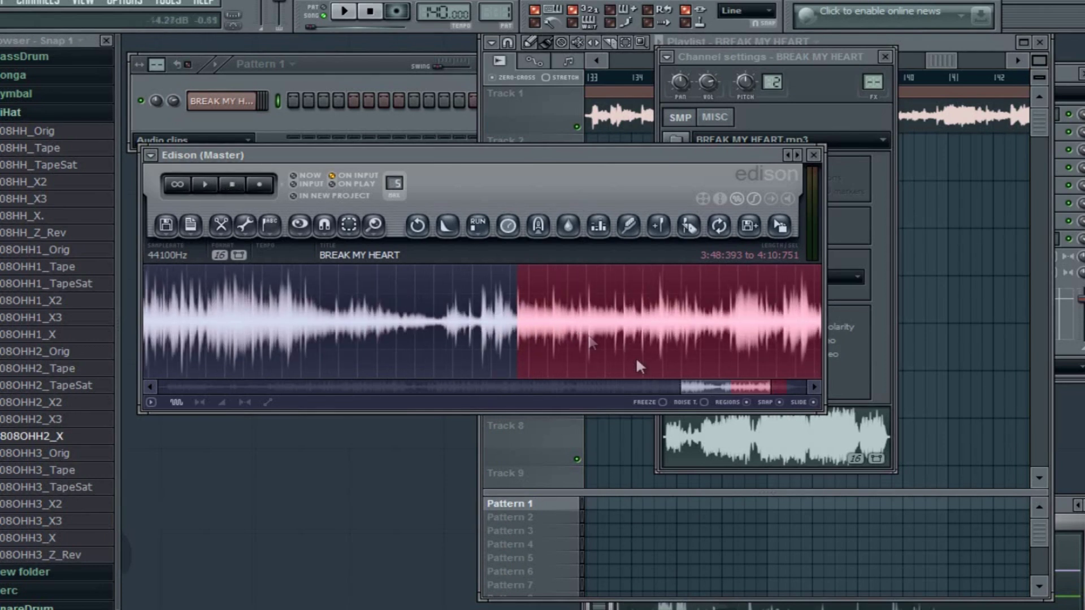
pyautogui.moveTo(716, 384); pyautogui.dragTo(745, 384)
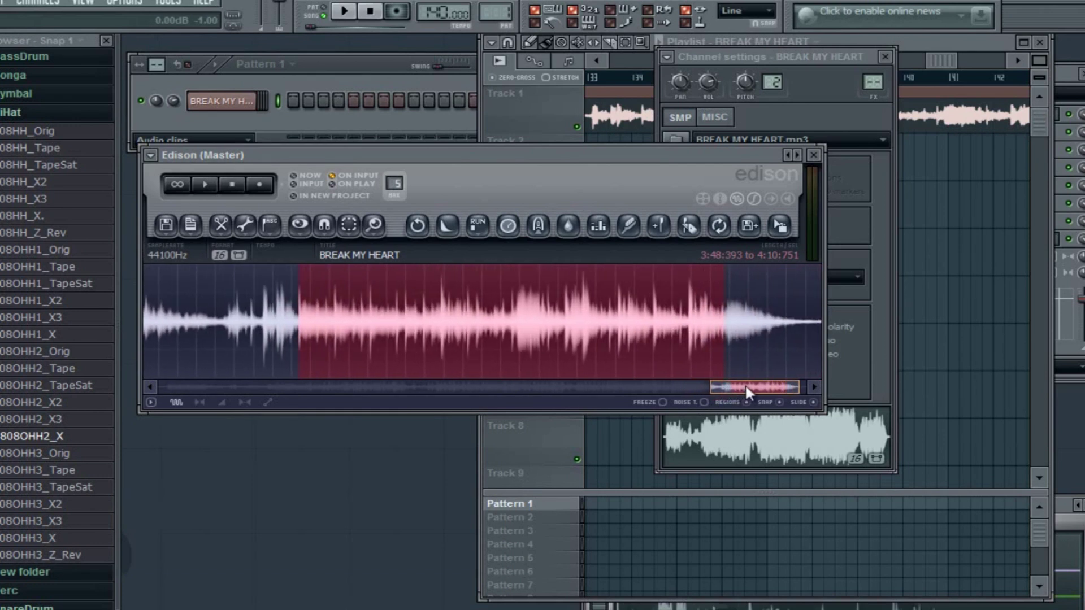
pyautogui.moveTo(724, 329); pyautogui.dragTo(512, 323)
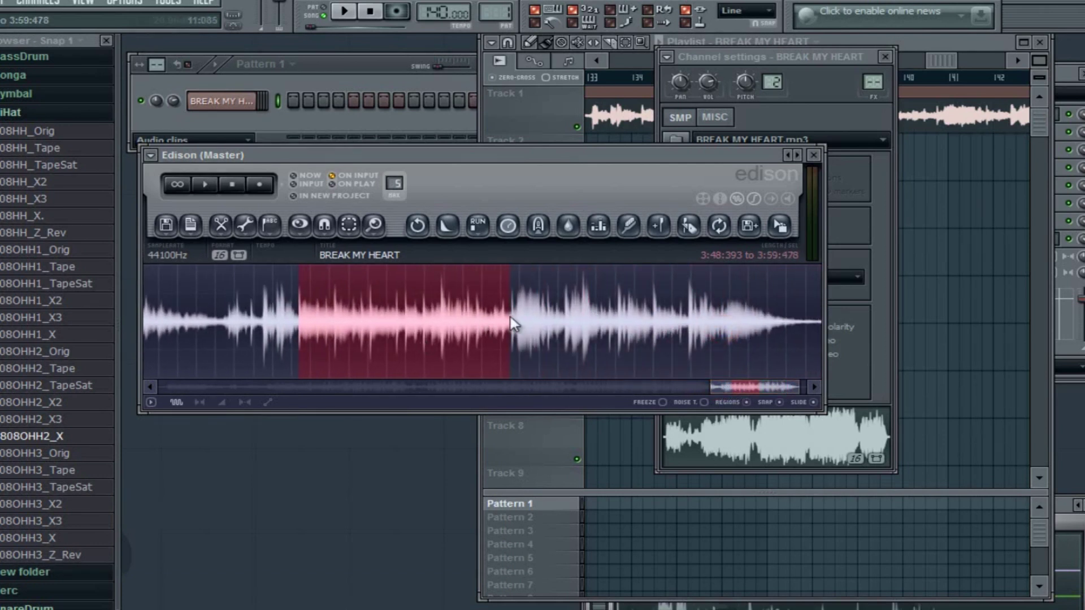
# Loop-play the section and fine-tune it to 3:48:421–3:55:893.
pyautogui.click(186, 186)
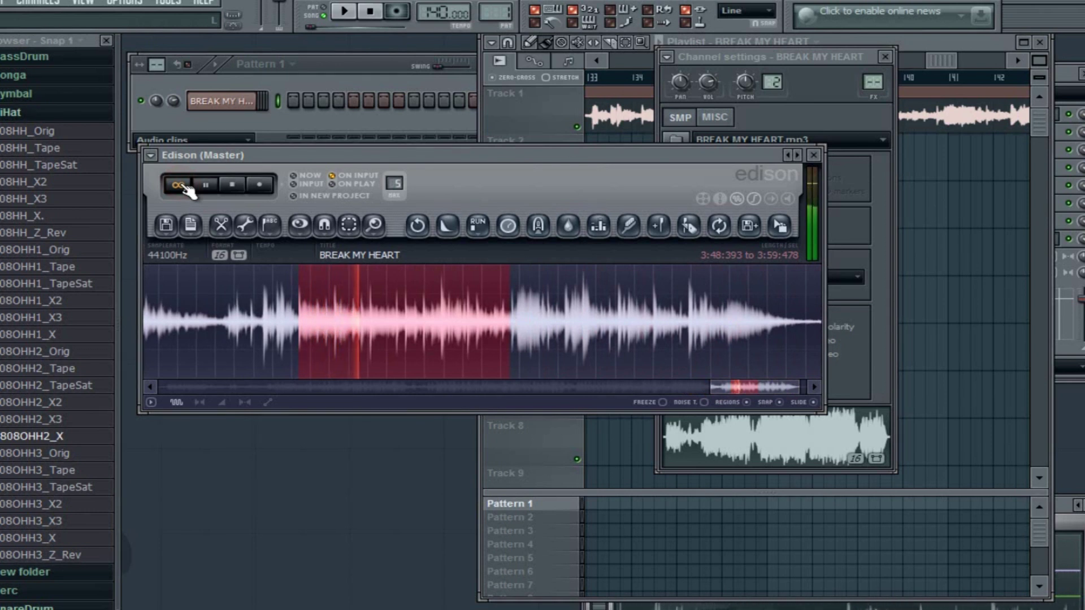
pyautogui.rightClick(480, 294)
pyautogui.rightClick(470, 299)
pyautogui.rightClick(441, 306)
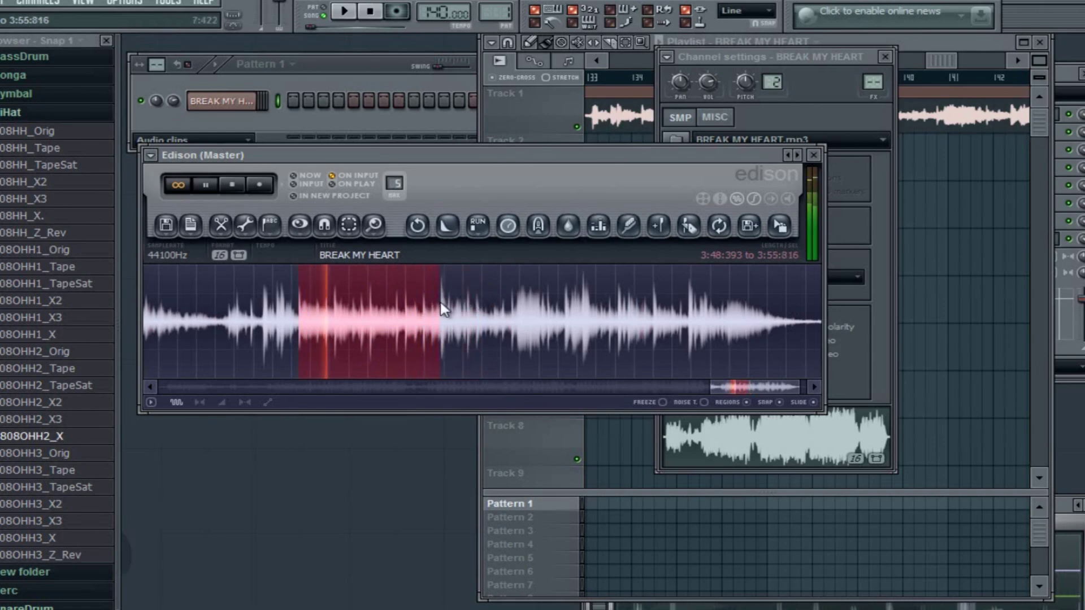
pyautogui.scroll(5, 441, 306)
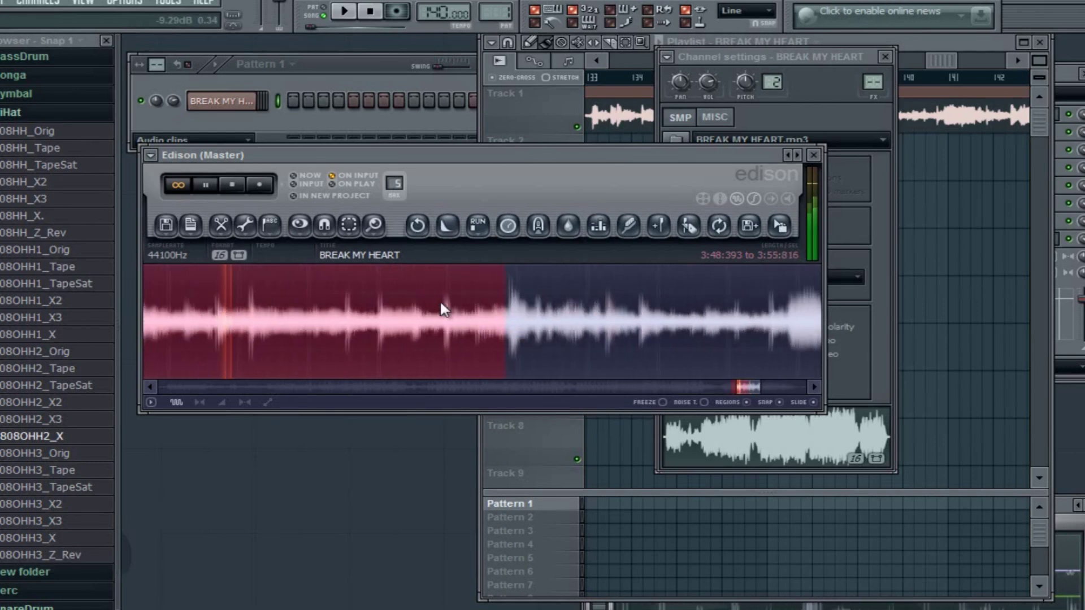
pyautogui.rightClick(631, 299)
pyautogui.rightClick(632, 299)
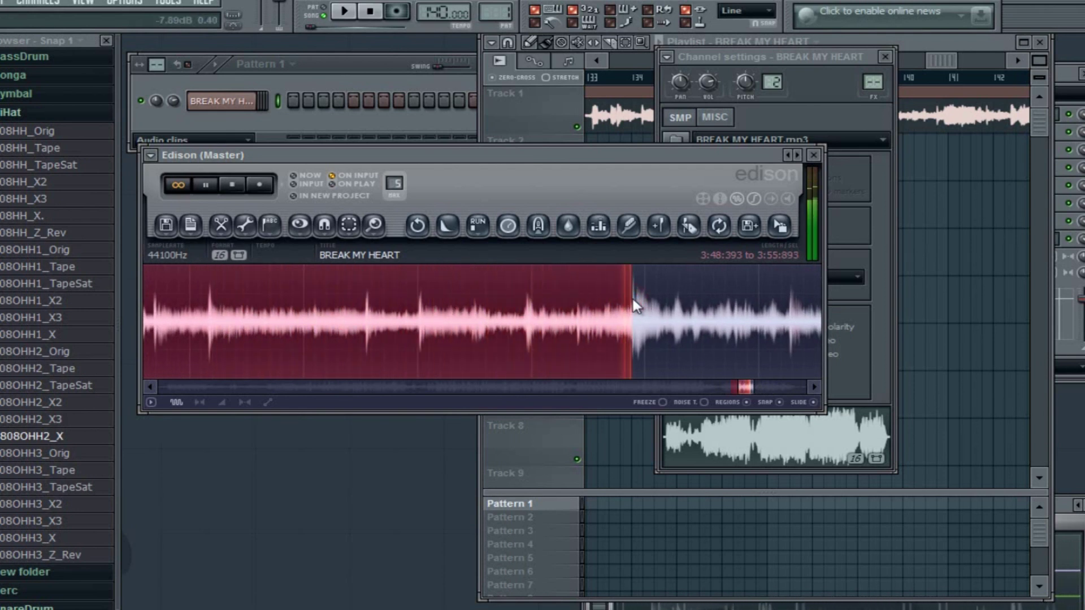
pyautogui.rightClick(196, 294)
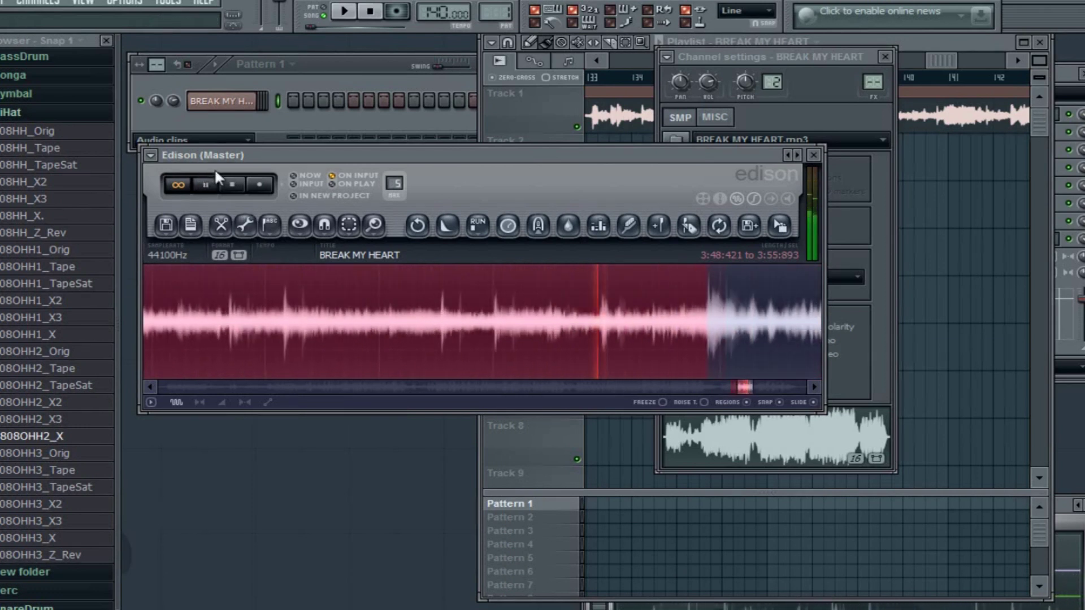
# Stop the looping playback and save the cropped loop to the Desktop as BMH1.wav.
pyautogui.click(238, 190)
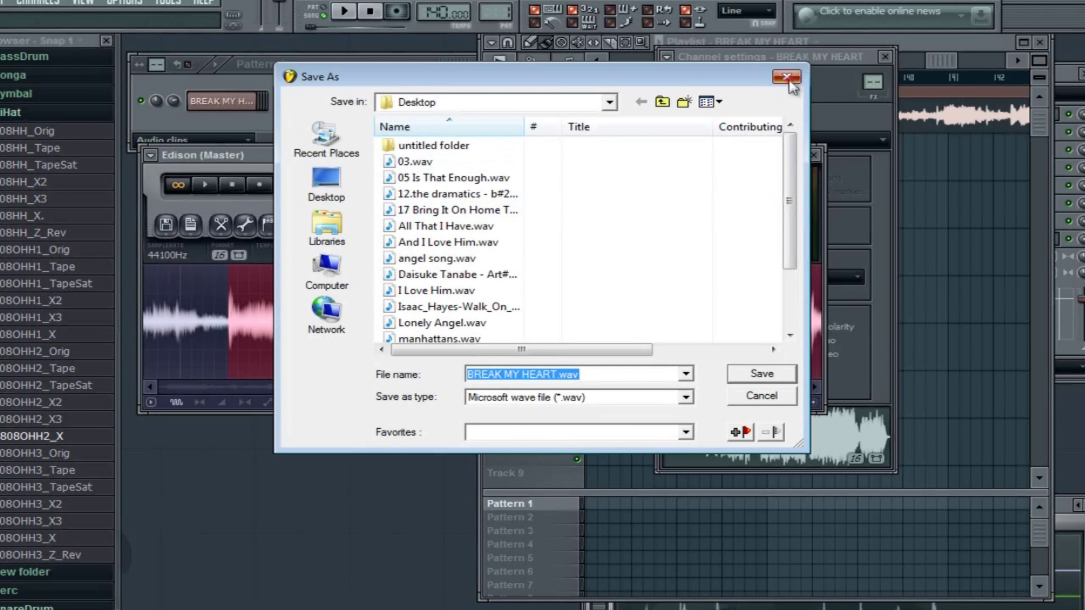
pyautogui.click(789, 79)
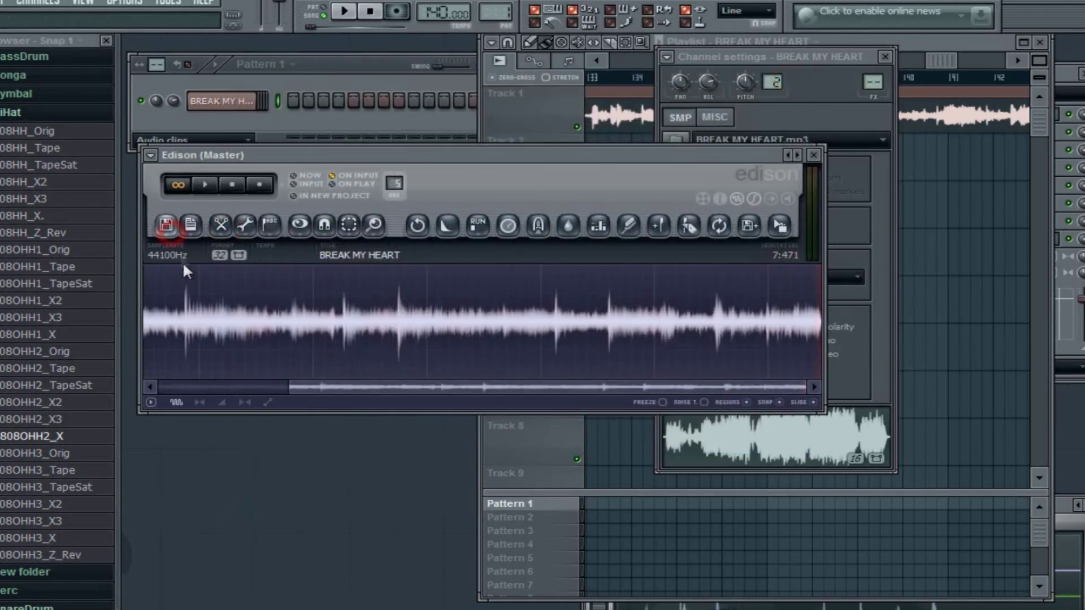
pyautogui.hotkey('ctrl', 's')
pyautogui.click(328, 184)
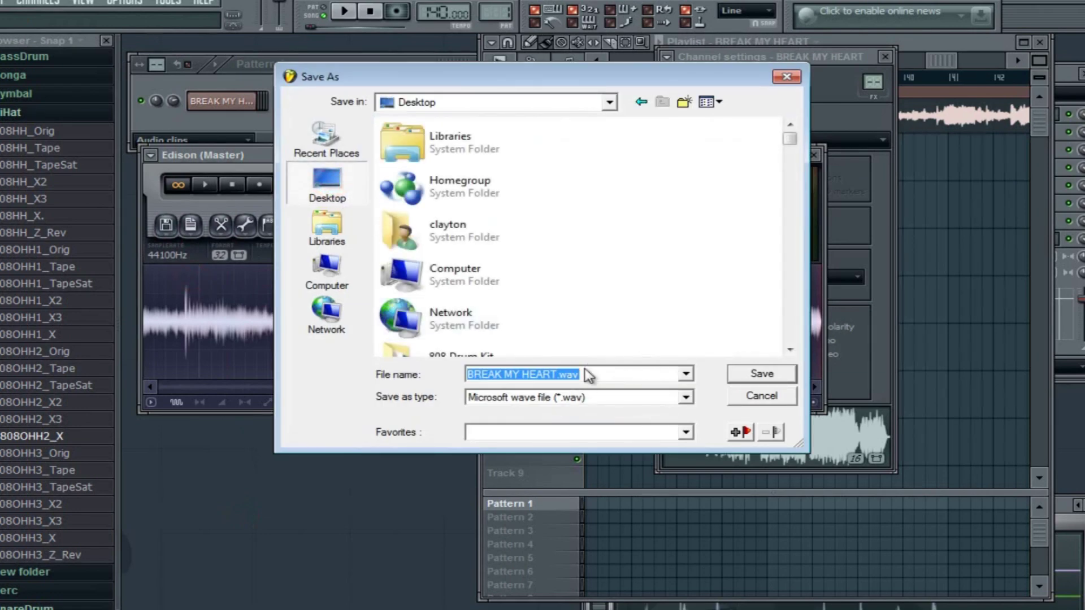
pyautogui.write('BMH1')
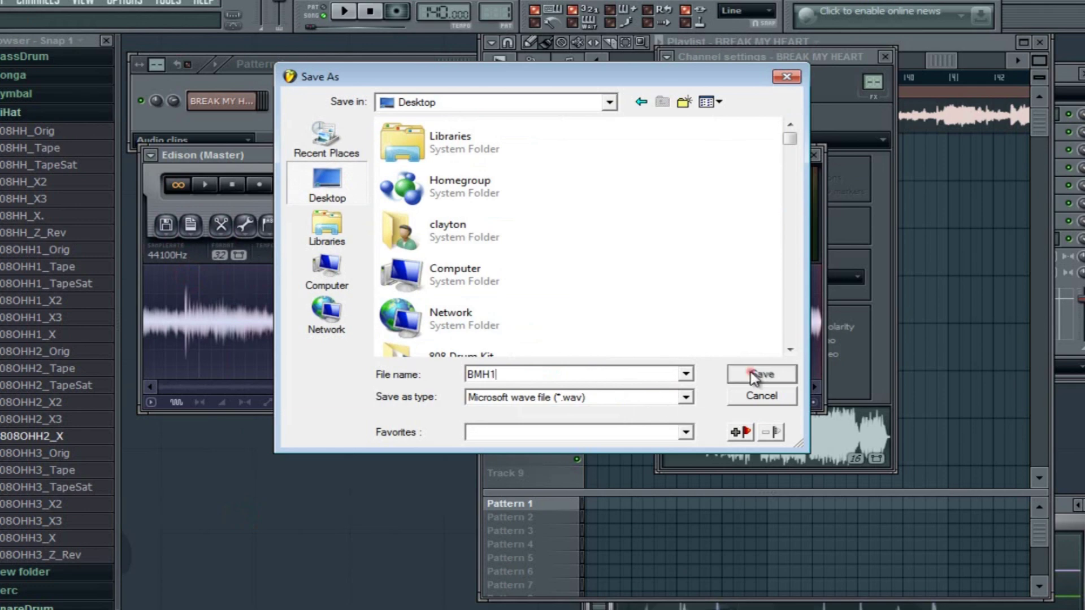
pyautogui.click(754, 376)
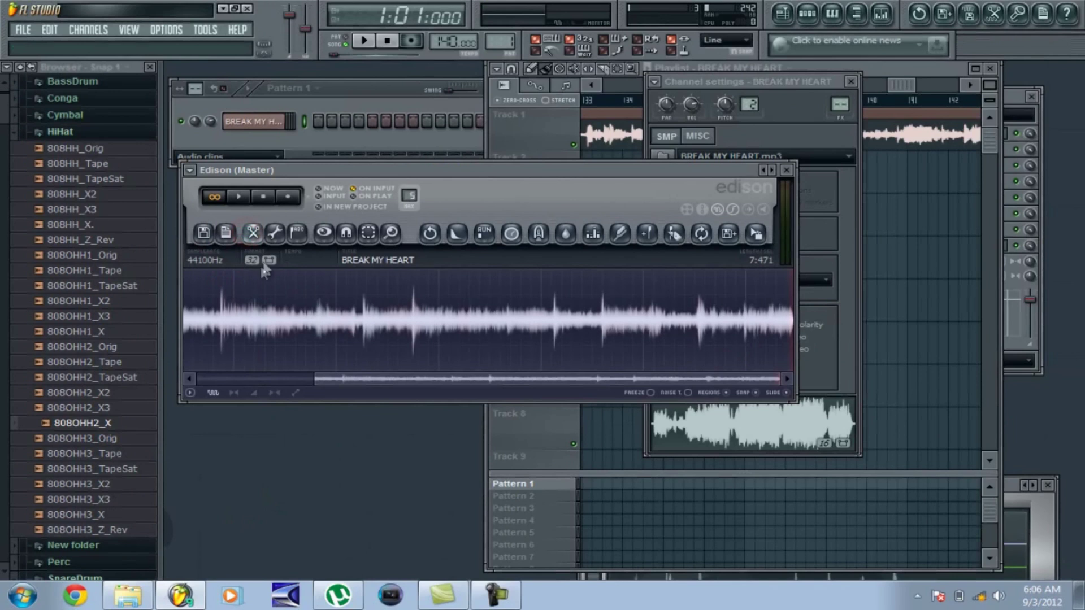
# Select the stretch after the first loop, loop-play it, and set its end so it spans 3:55:893–4:03:357.
pyautogui.scroll(-5, 388, 312)
pyautogui.moveTo(654, 328); pyautogui.dragTo(689, 319)
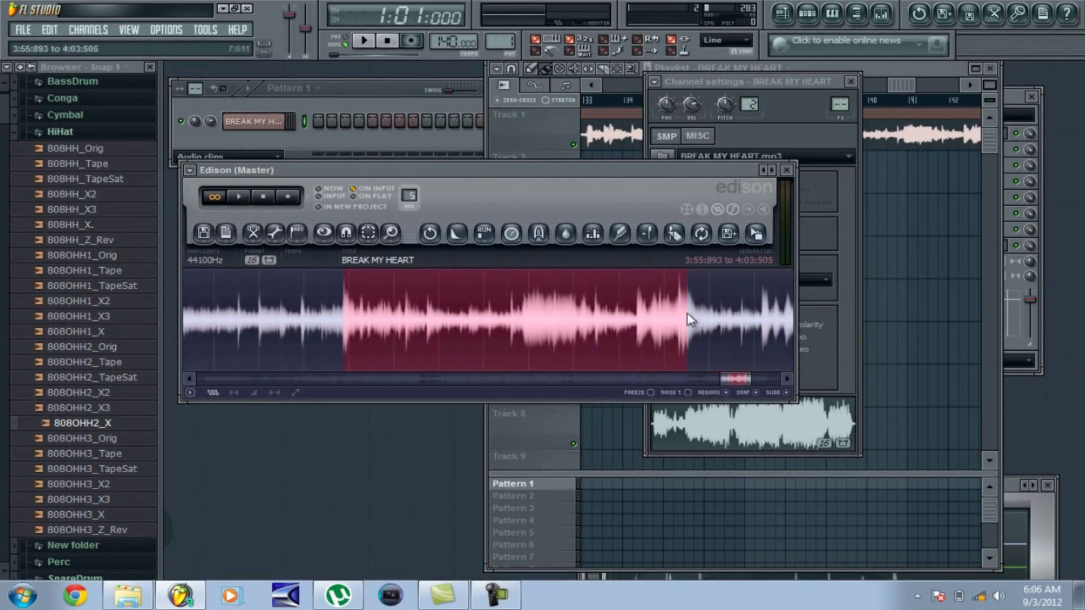
pyautogui.click(239, 198)
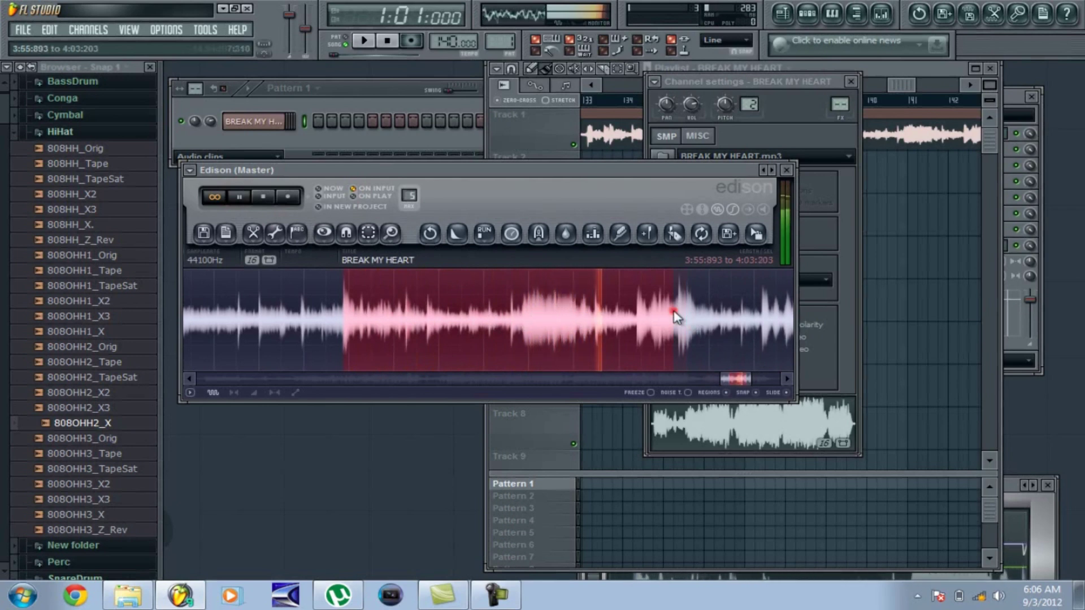
pyautogui.moveTo(686, 313); pyautogui.dragTo(677, 313)
pyautogui.scroll(2, 677, 313)
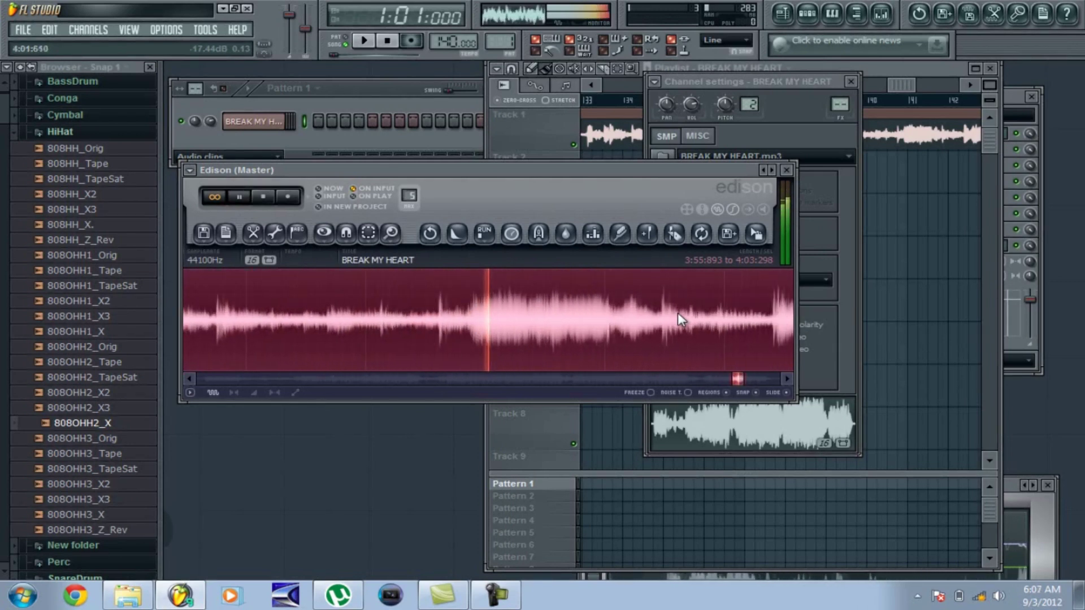
pyautogui.moveTo(677, 313); pyautogui.dragTo(671, 315)
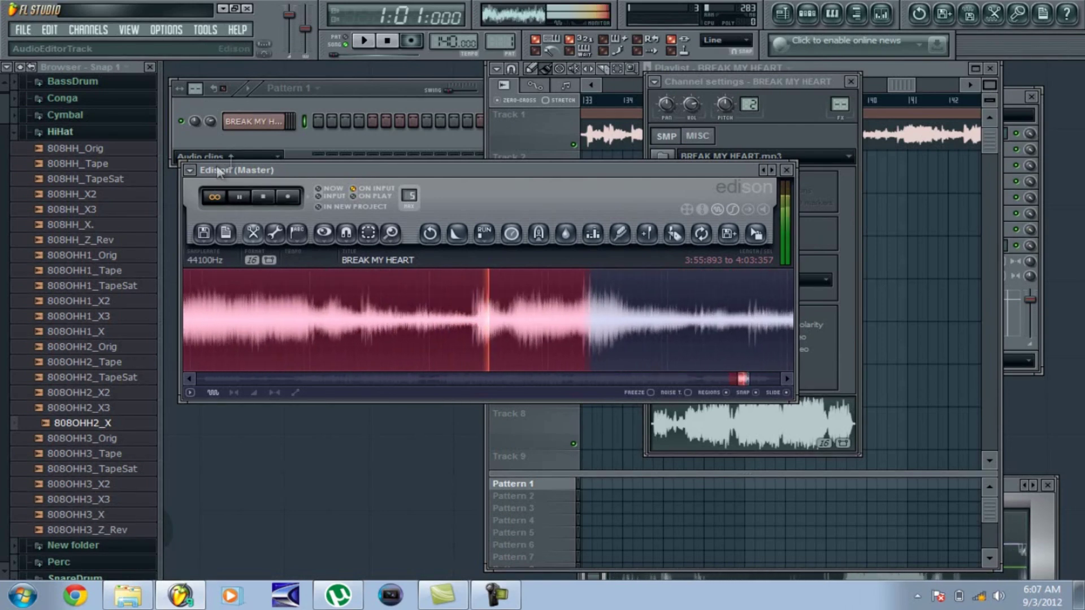
pyautogui.press('space')
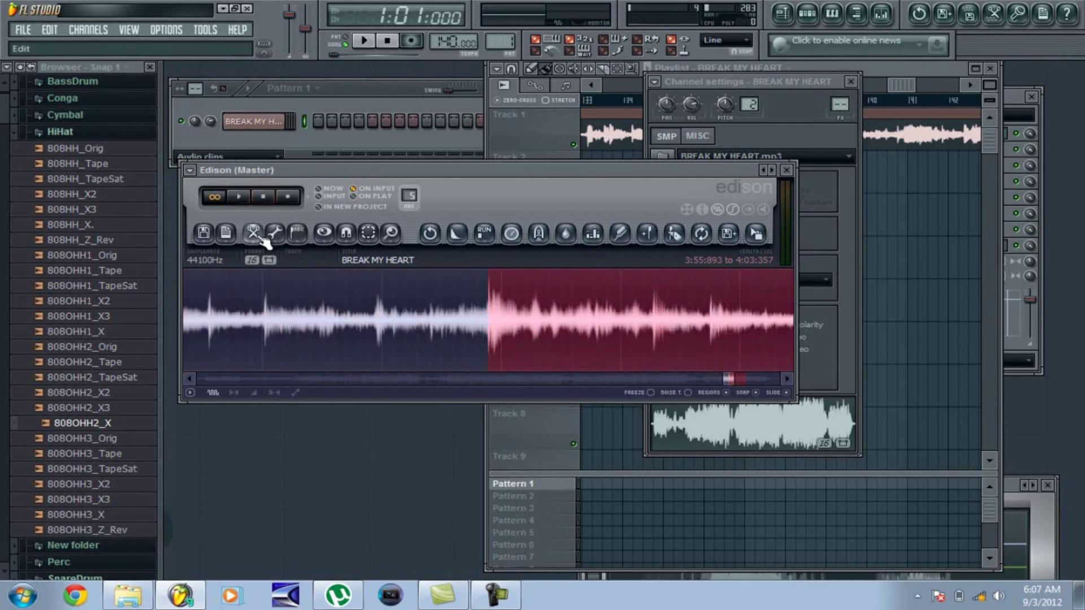
# Export the second loop from Edison into the Desktop folder under the name BMH2.
pyautogui.click(268, 488)
pyautogui.click(287, 351)
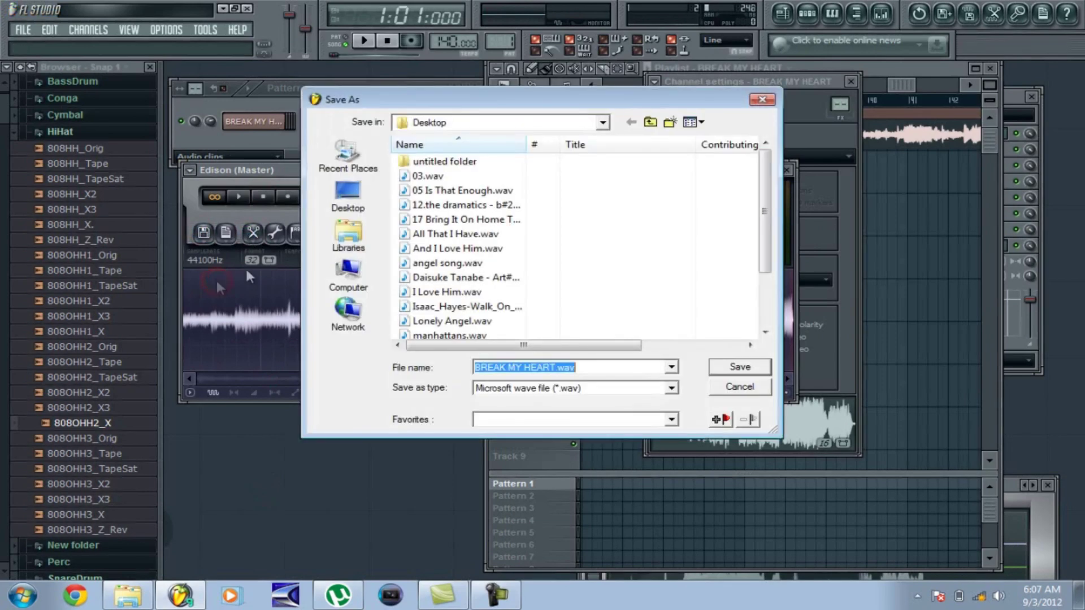
pyautogui.click(347, 195)
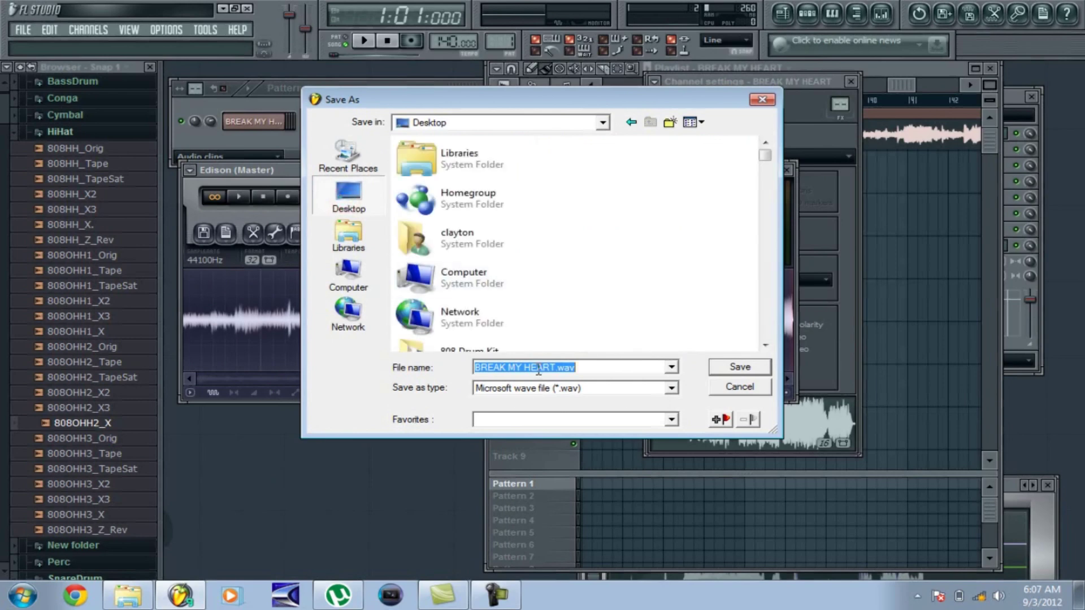
pyautogui.write('BMH2')
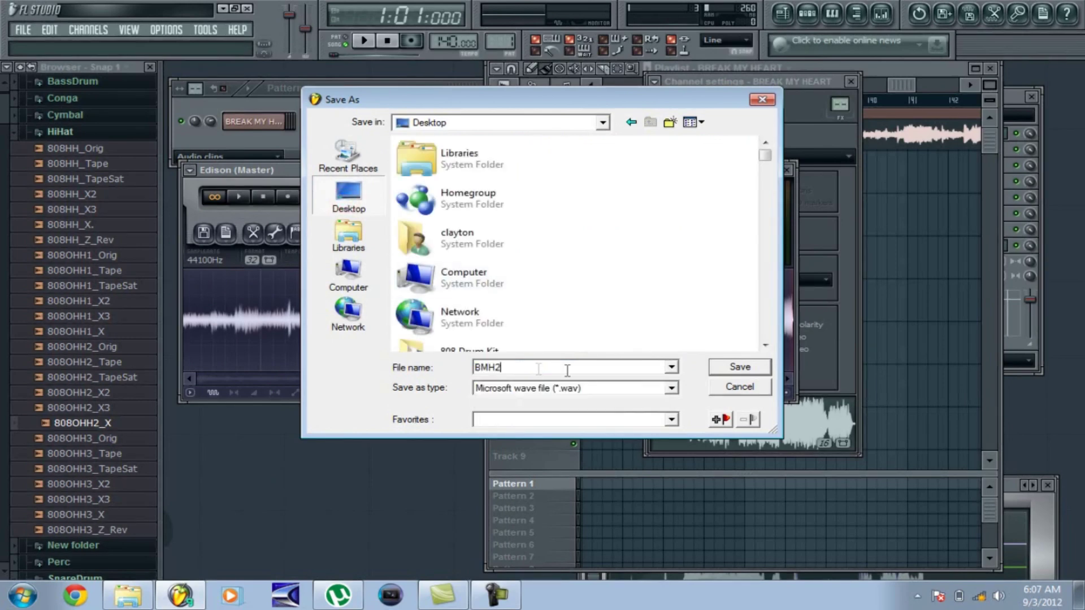
pyautogui.click(731, 368)
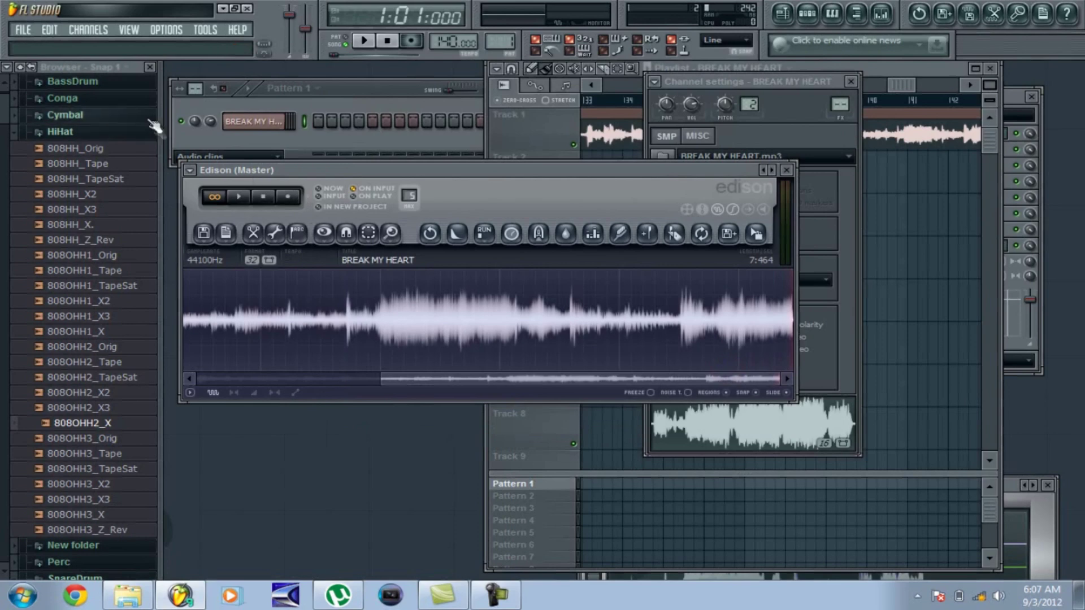
# Start a new project without saving, close the channel settings, and minimize FL Studio and Explorer.
pyautogui.click(36, 48)
pyautogui.click(582, 345)
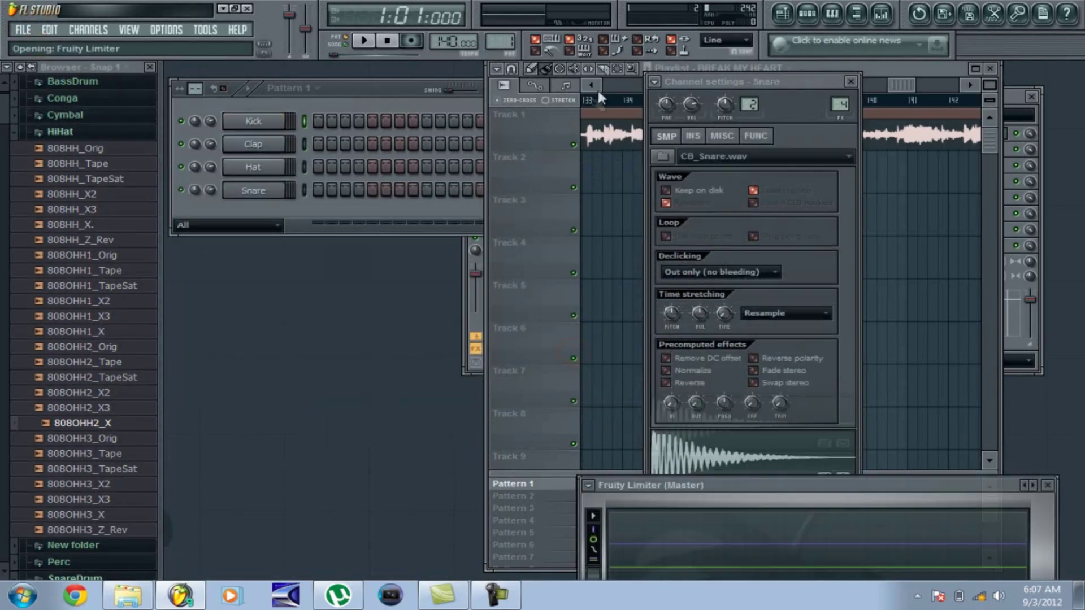
pyautogui.click(849, 81)
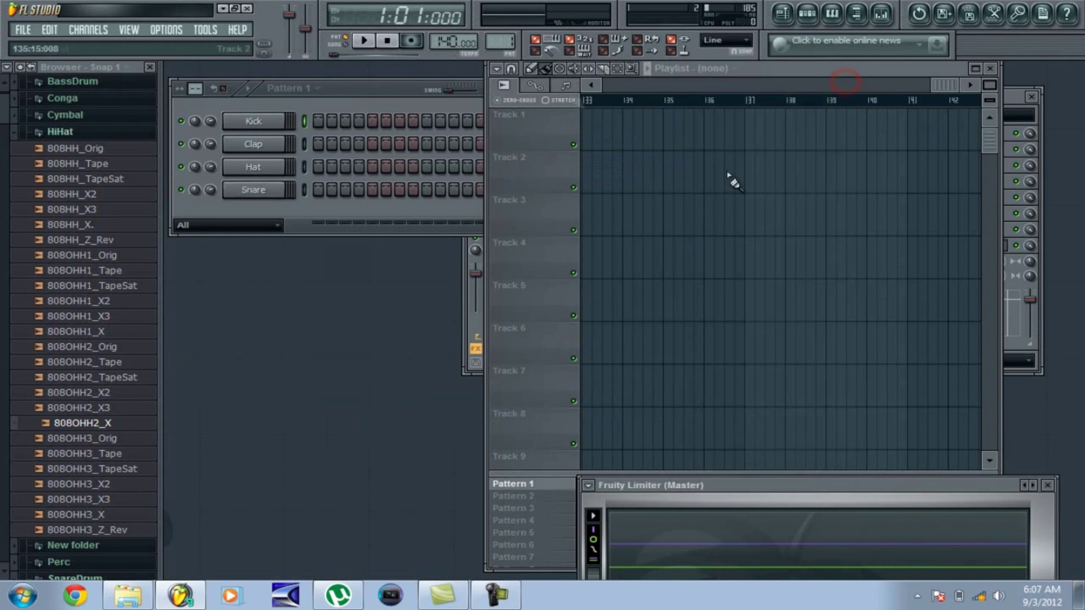
pyautogui.click(613, 85)
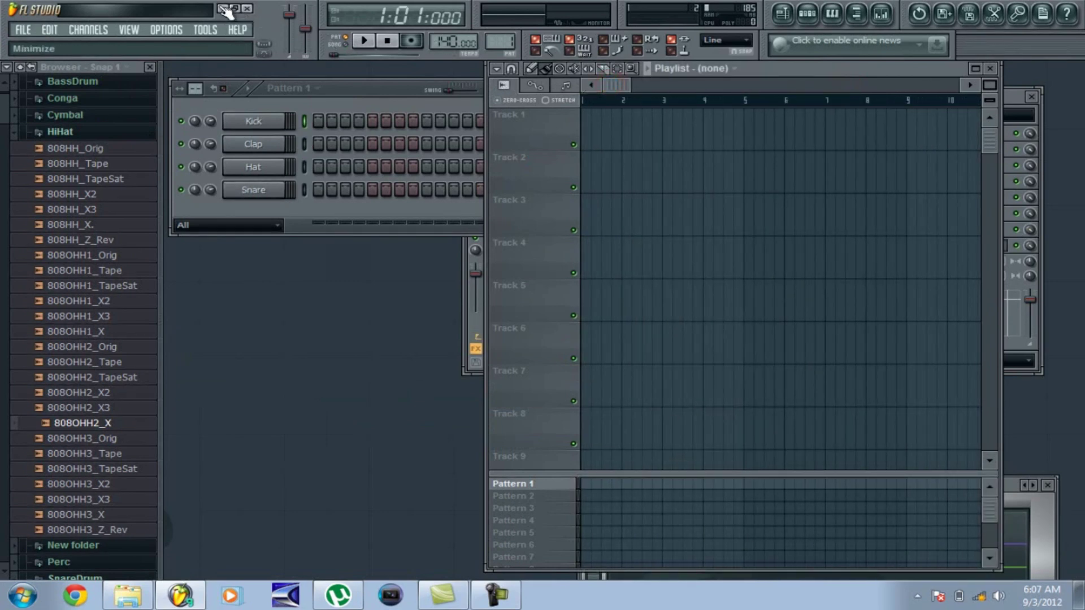
pyautogui.click(224, 9)
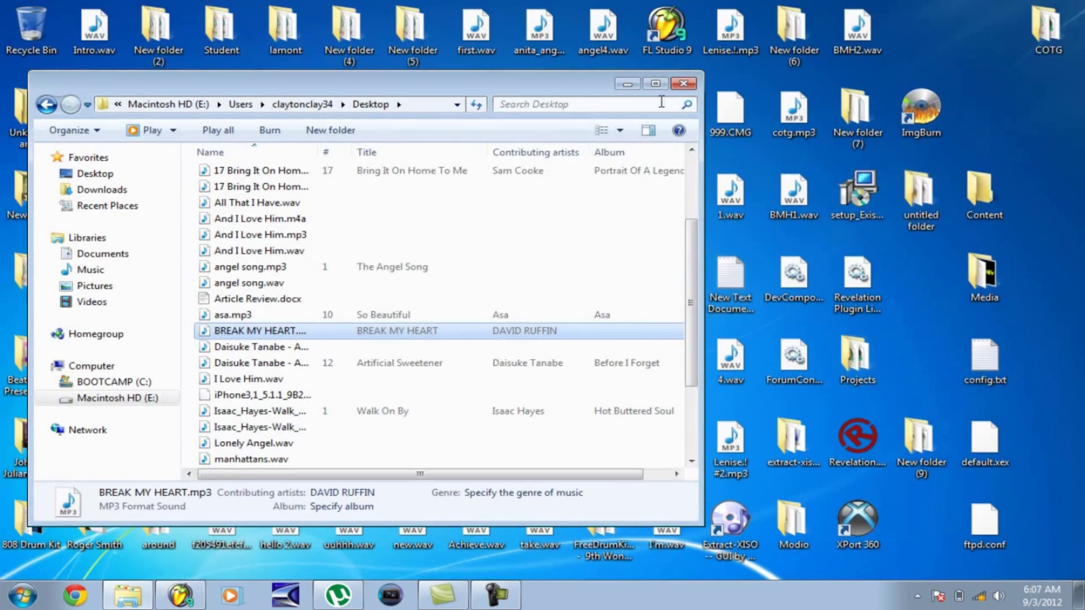
pyautogui.click(626, 84)
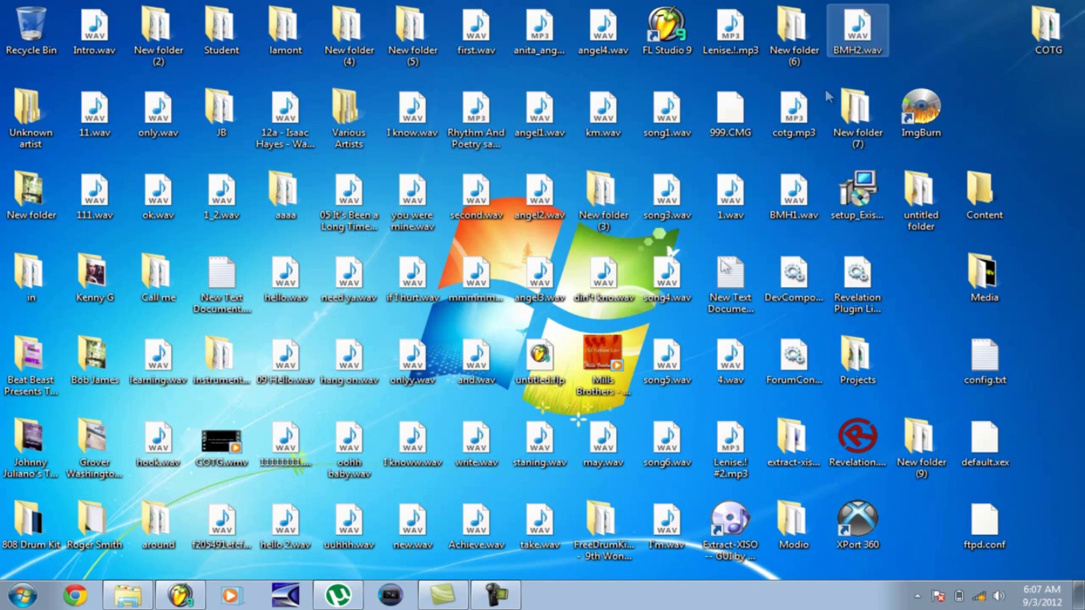
# Find BMH1.wav via Start search, drop it on Track 1 at bar 1, and play in Song mode.
pyautogui.click(180, 594)
pyautogui.press('super')
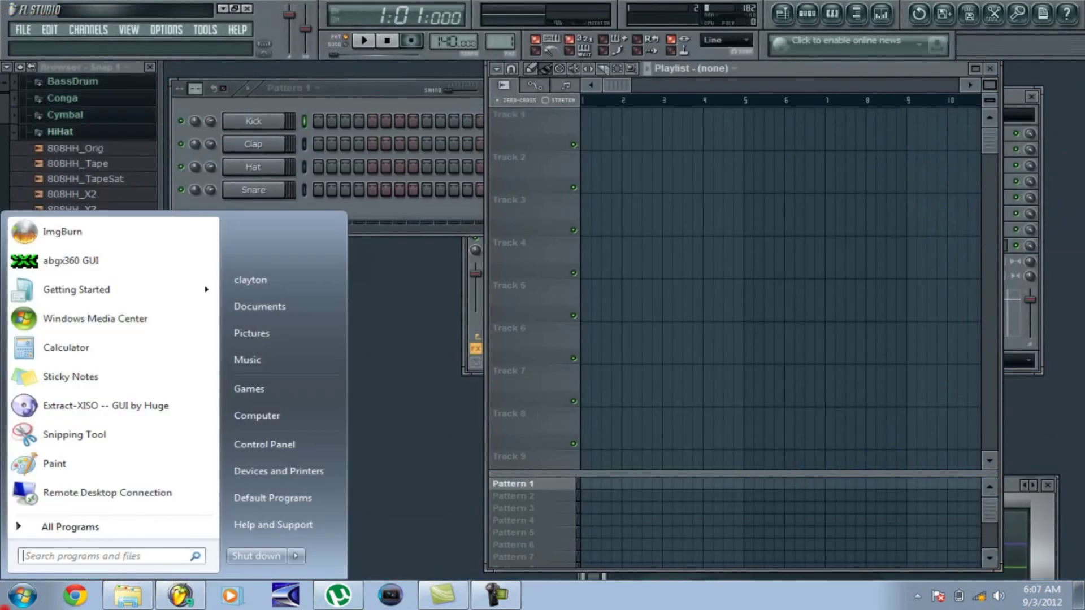
pyautogui.write('bmh1')
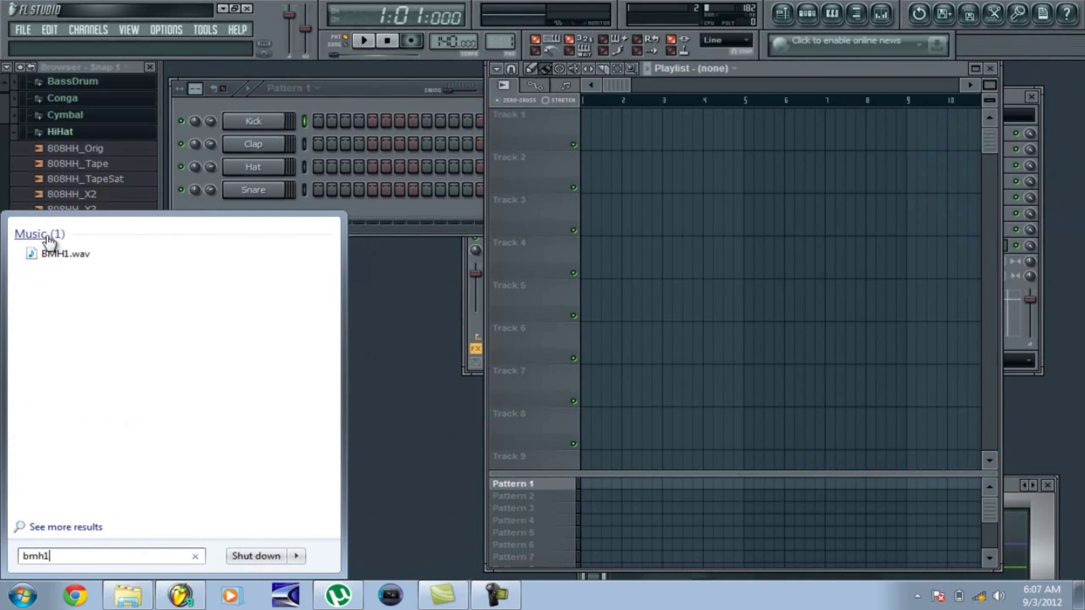
pyautogui.moveTo(38, 254); pyautogui.dragTo(611, 216)
pyautogui.moveTo(609, 143); pyautogui.dragTo(608, 143)
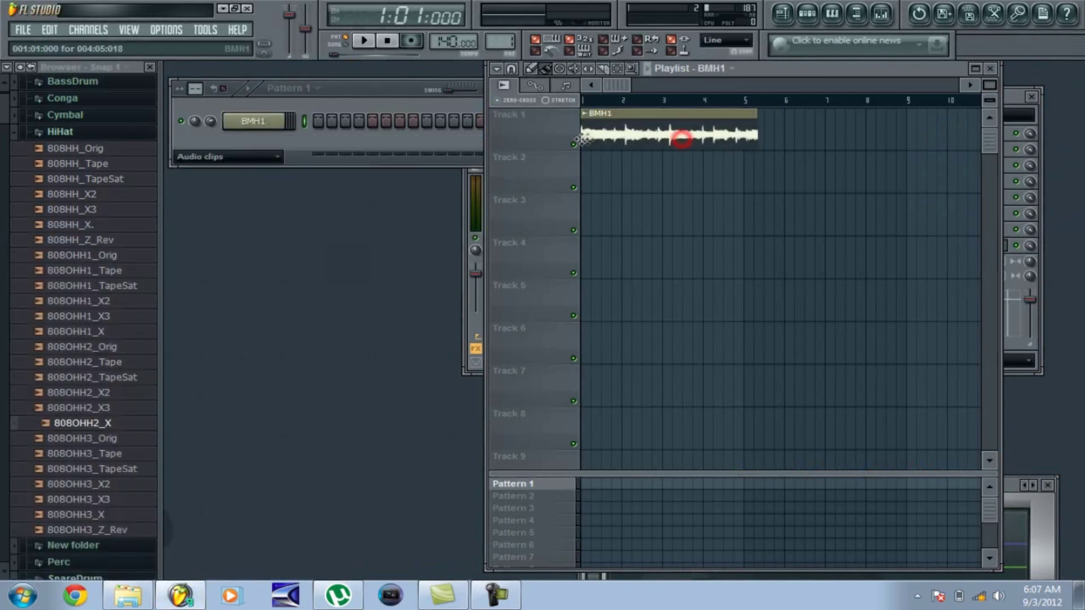
pyautogui.click(346, 44)
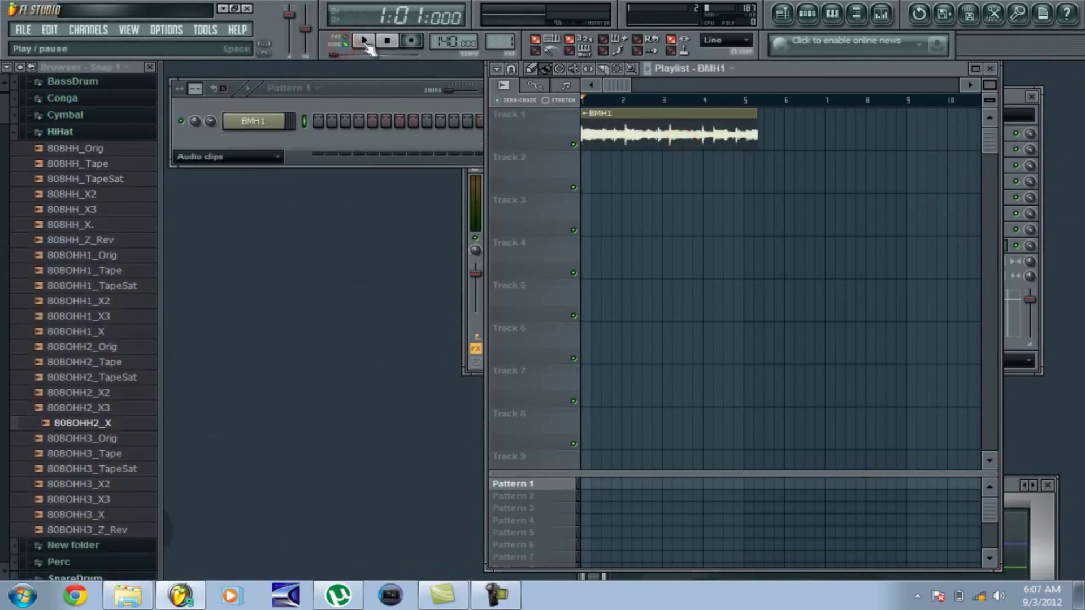
pyautogui.click(364, 40)
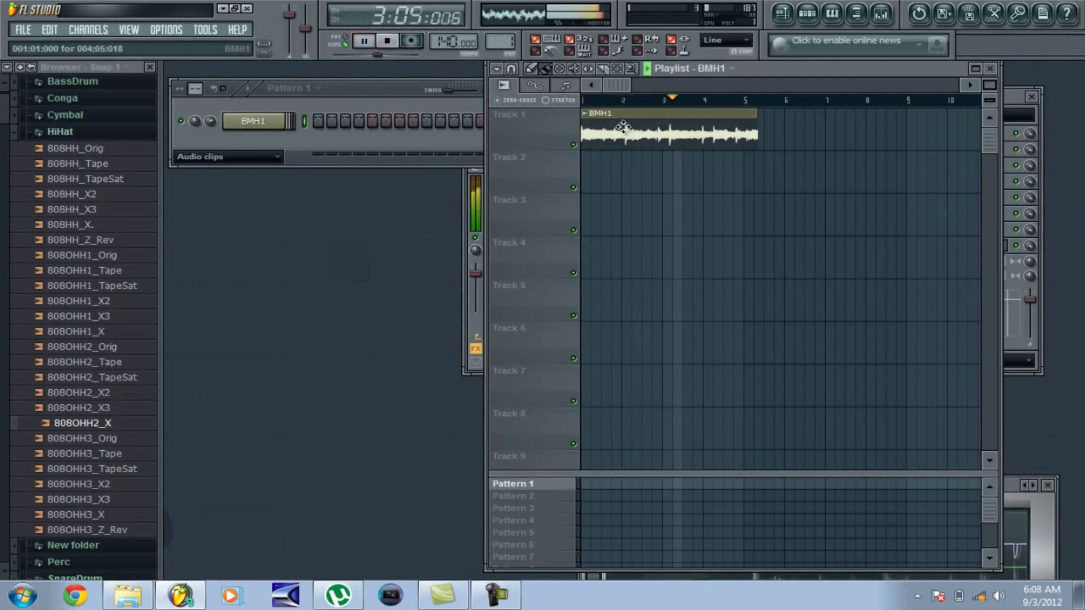
# Set the tempo to 86 BPM and time-stretch the BMH1 clip to span bars 1 to 3.
pyautogui.click(390, 42)
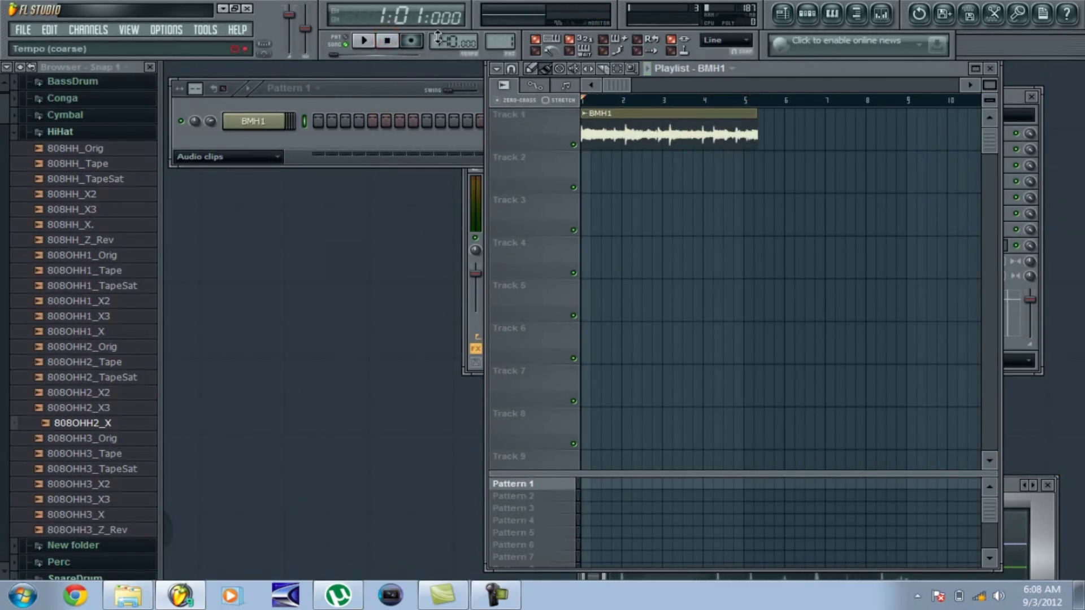
pyautogui.moveTo(450, 45); pyautogui.dragTo(454, 210)
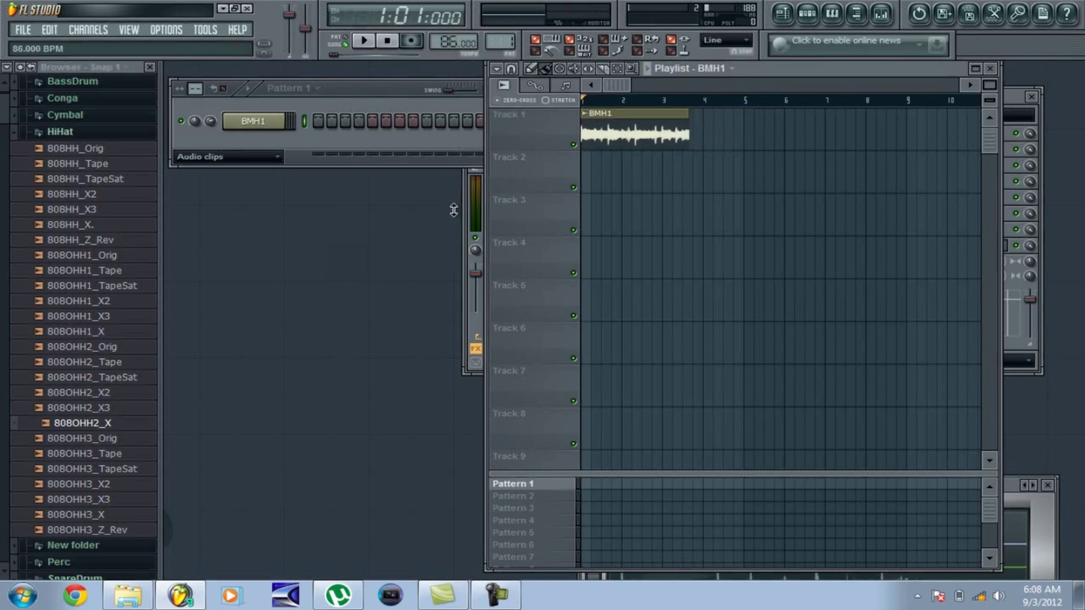
pyautogui.doubleClick(649, 132)
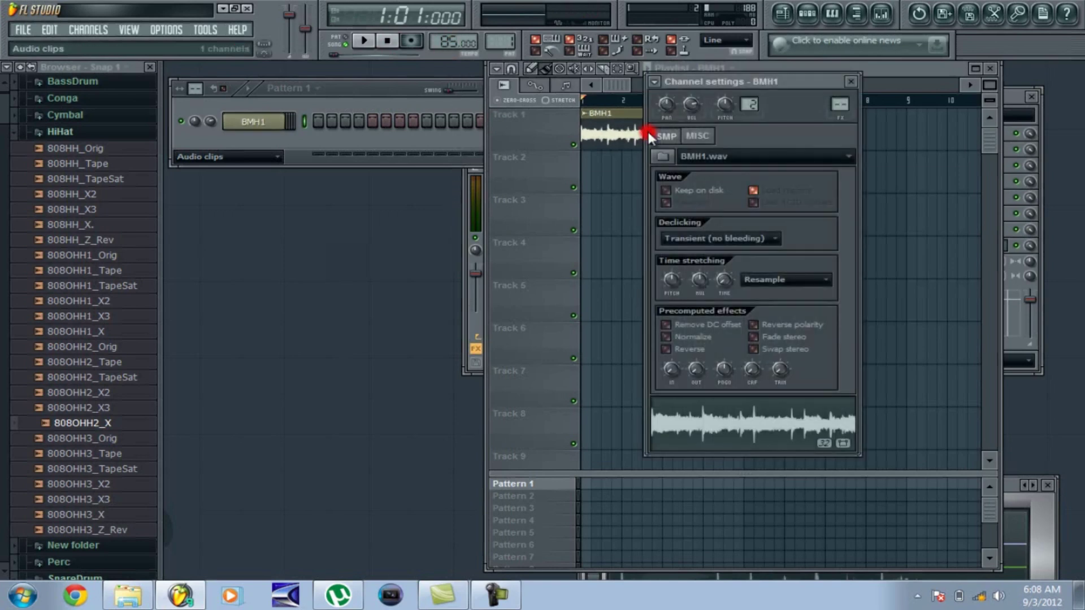
pyautogui.moveTo(774, 87); pyautogui.dragTo(904, 106)
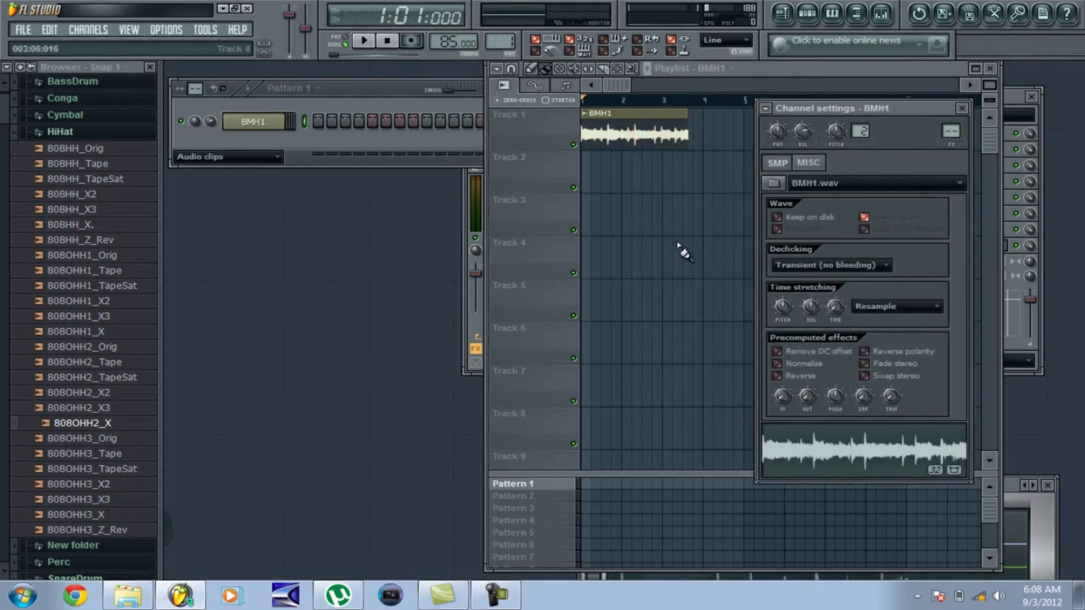
pyautogui.moveTo(835, 307); pyautogui.dragTo(815, 259)
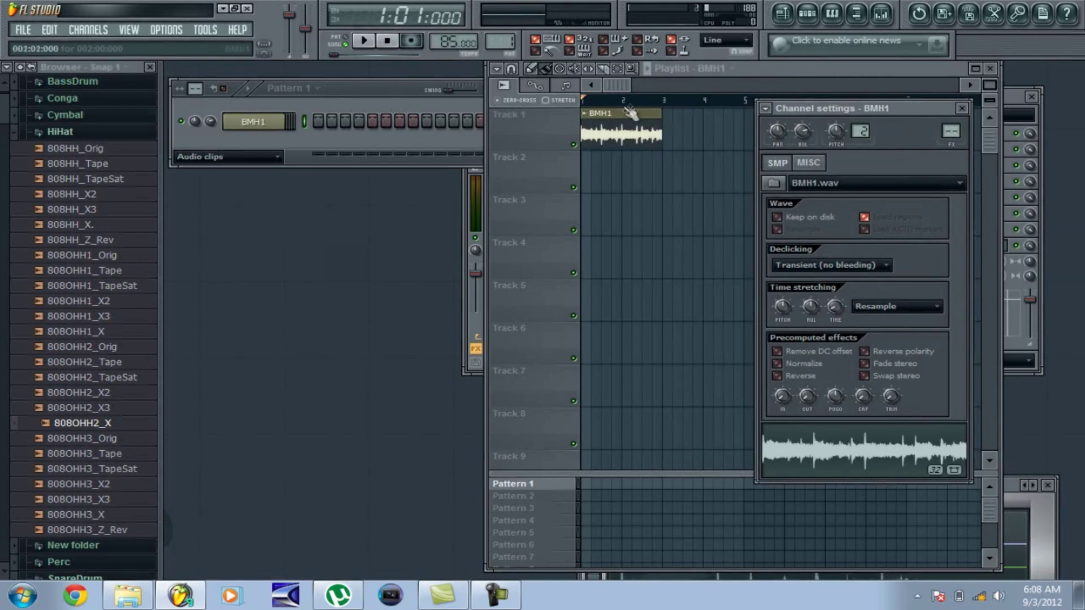
pyautogui.click(963, 107)
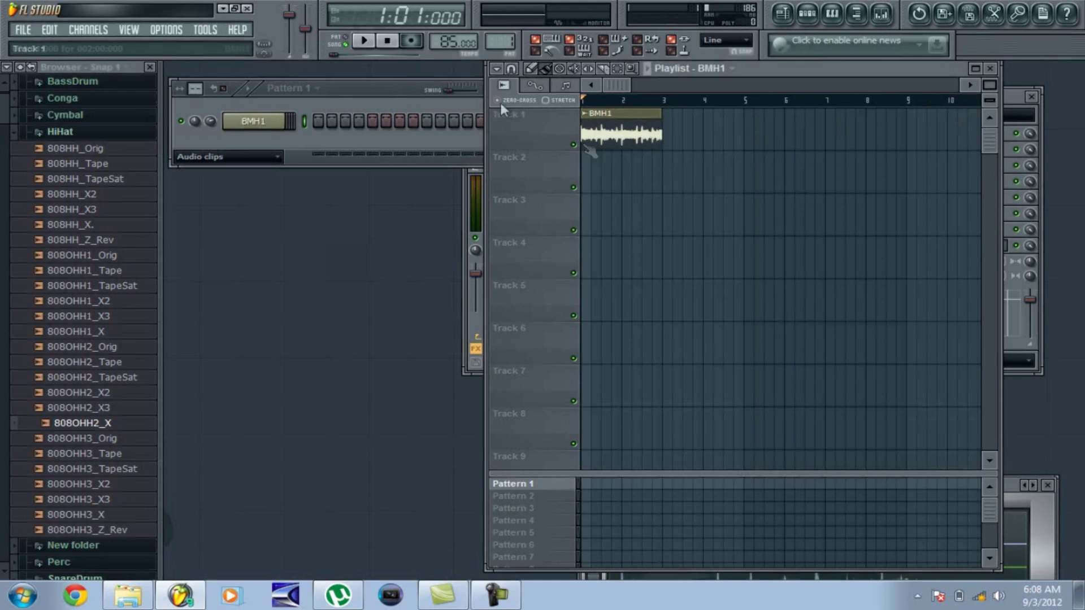
# Audition the BMH1 loop while lowering the tempo to 74 BPM, then stop.
pyautogui.click(367, 41)
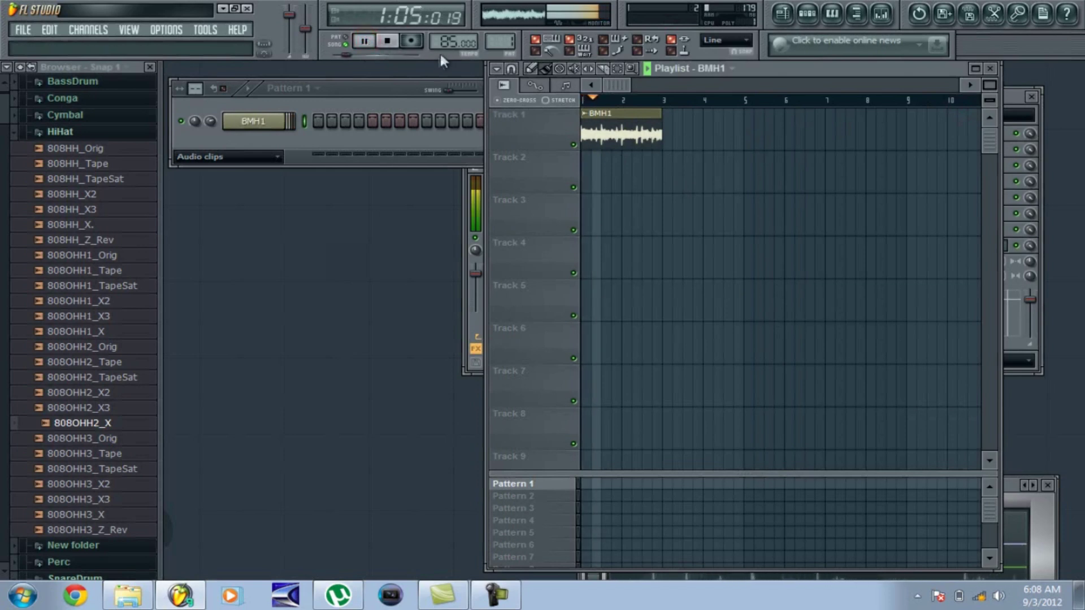
pyautogui.moveTo(447, 44); pyautogui.dragTo(451, 79)
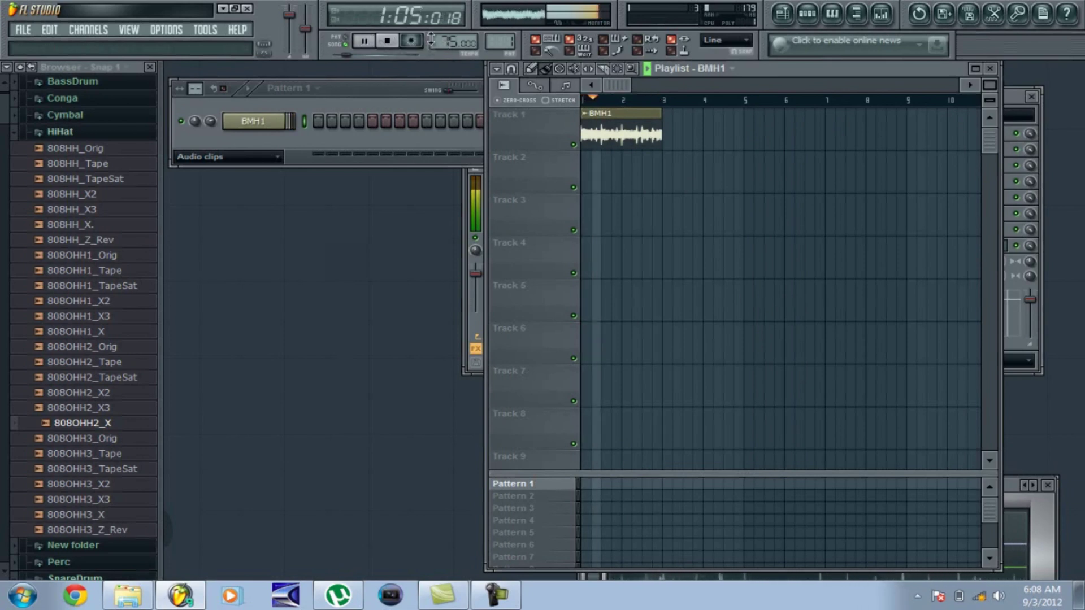
pyautogui.moveTo(449, 41); pyautogui.dragTo(445, 35)
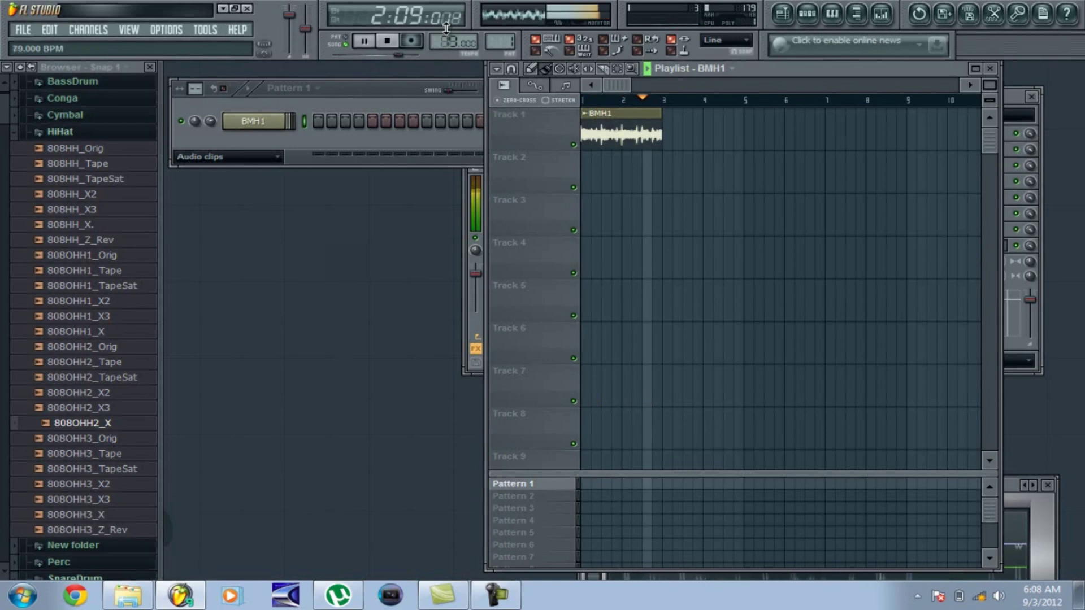
pyautogui.click(387, 40)
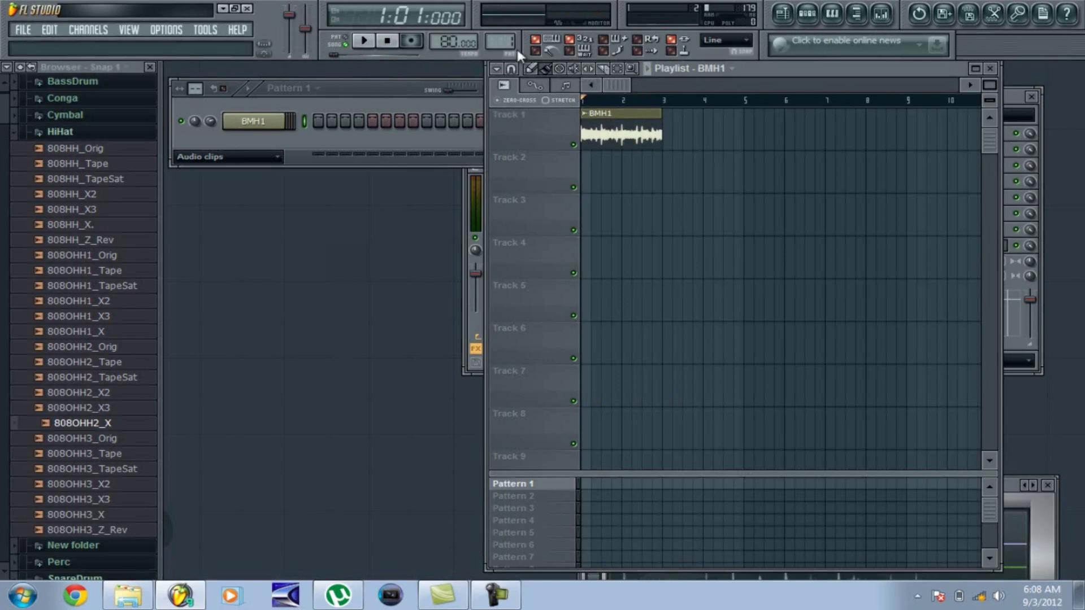
# Turn on the metronome and play the song back from 1:01:000.
pyautogui.click(537, 52)
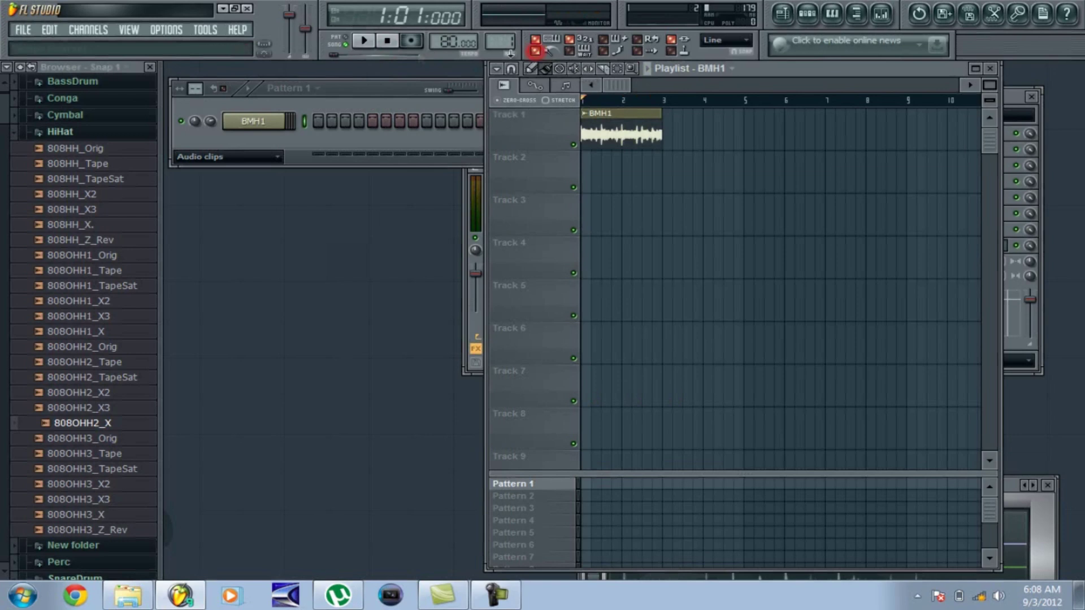
pyautogui.click(363, 42)
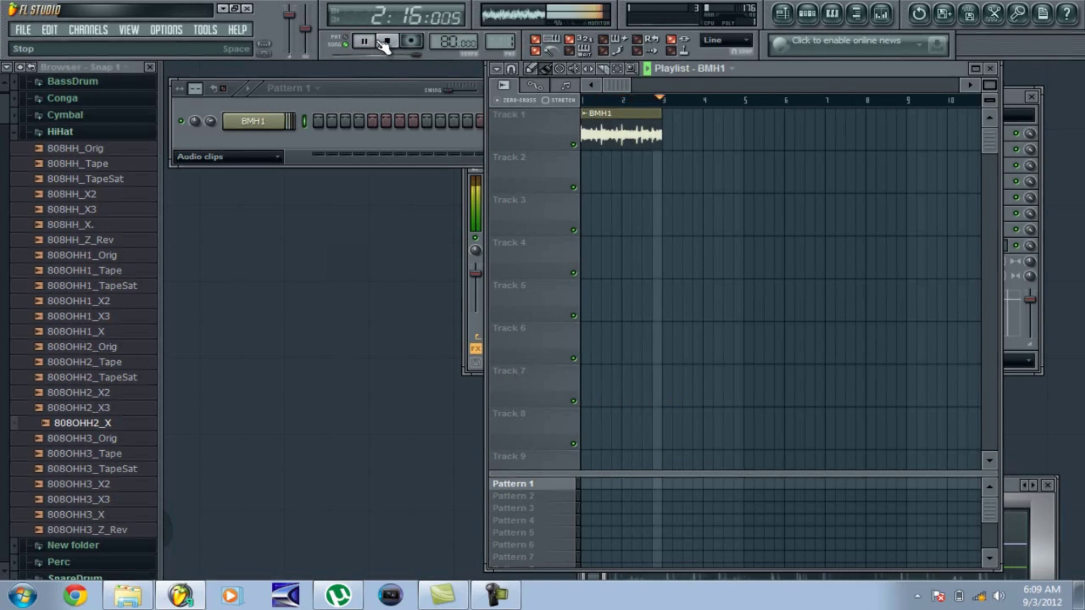
pyautogui.click(389, 42)
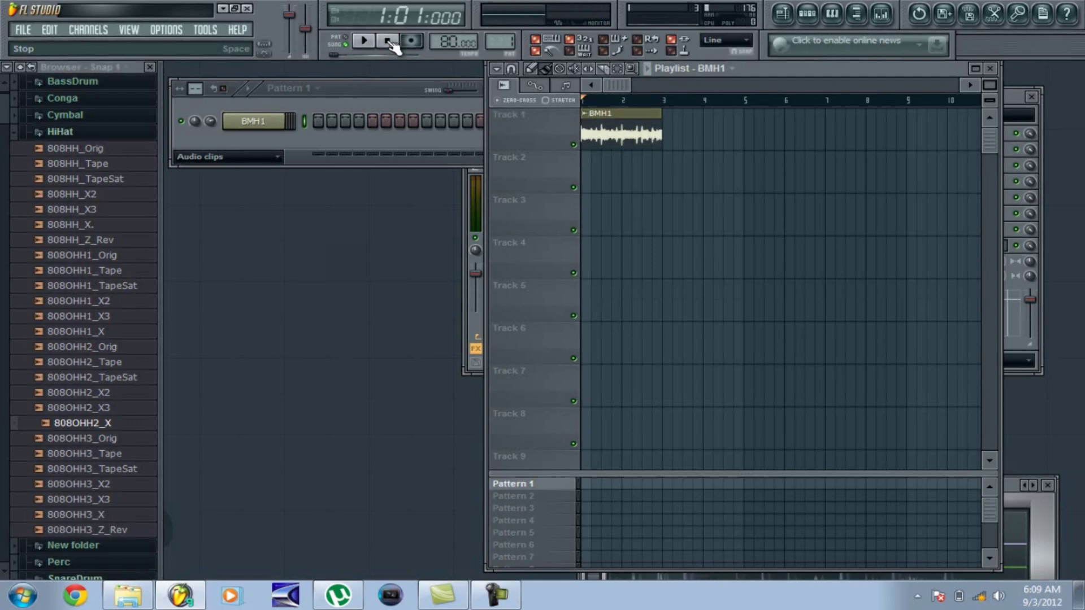
# Find BMH2.wav via search and drop it onto Track 2 at bar 3.
pyautogui.click(141, 597)
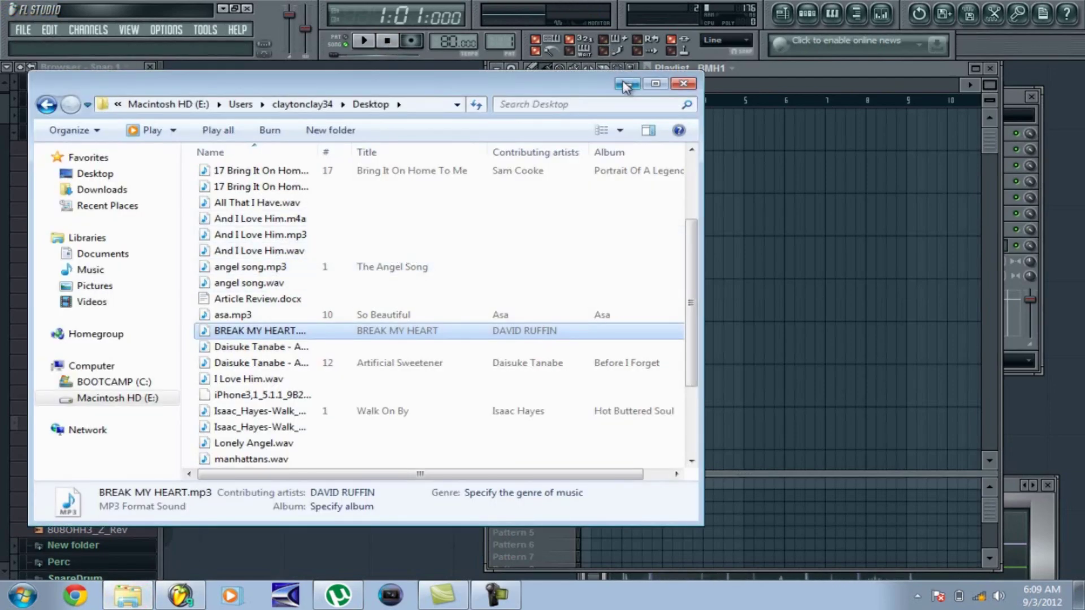
pyautogui.click(624, 85)
pyautogui.click(23, 596)
pyautogui.write('bmh2')
pyautogui.moveTo(68, 259); pyautogui.dragTo(663, 170)
pyautogui.click(672, 174)
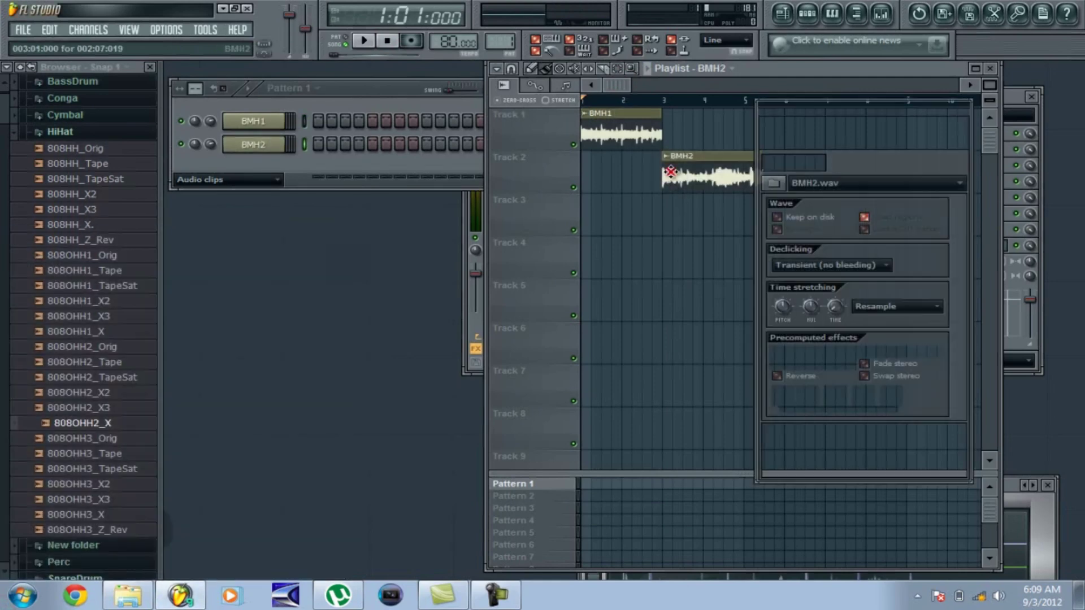
# Stretch the BMH2 clip to end at bar 5 and play both loops in sequence.
pyautogui.keyDown('alt'); pyautogui.click(835, 308); pyautogui.keyUp('alt')
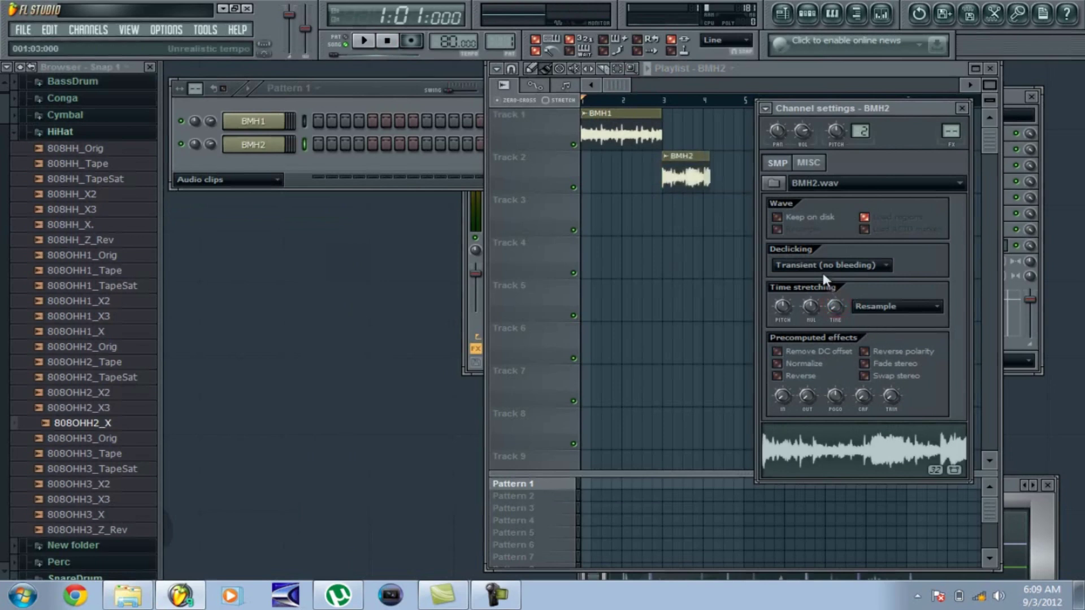
pyautogui.click(962, 108)
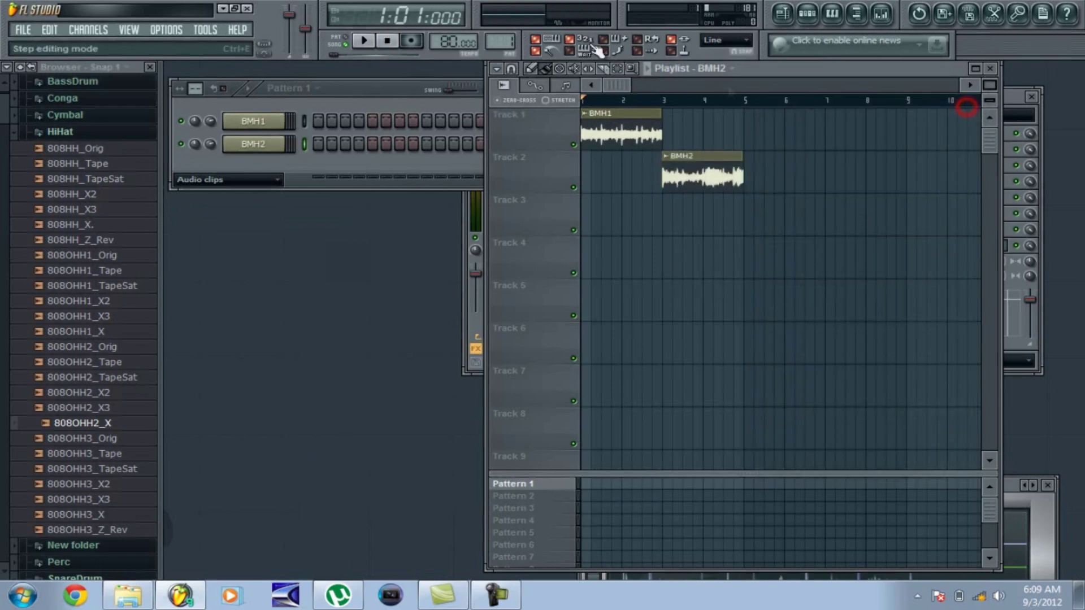
pyautogui.click(365, 40)
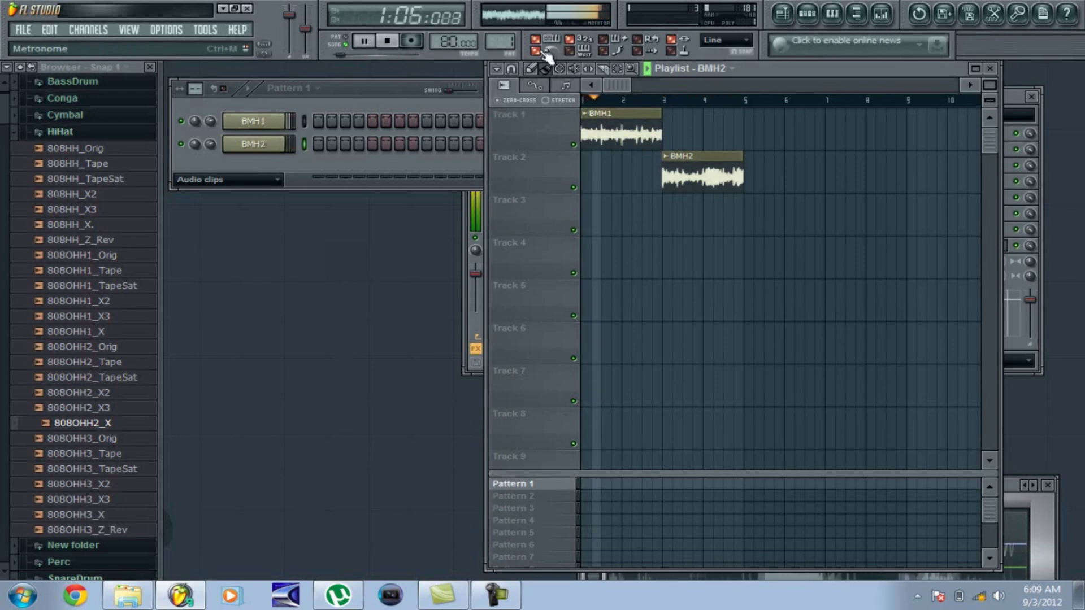
pyautogui.click(387, 41)
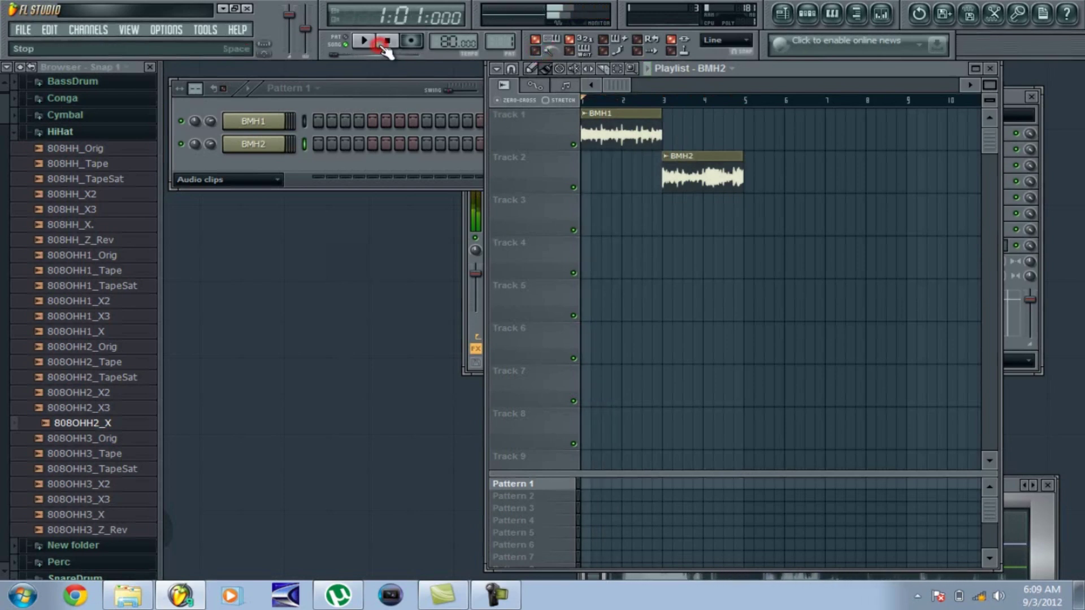
# Preview the 808HH_Orig hi-hat and load it into the channel rack with the filter set to All.
pyautogui.click(78, 149)
pyautogui.click(178, 178)
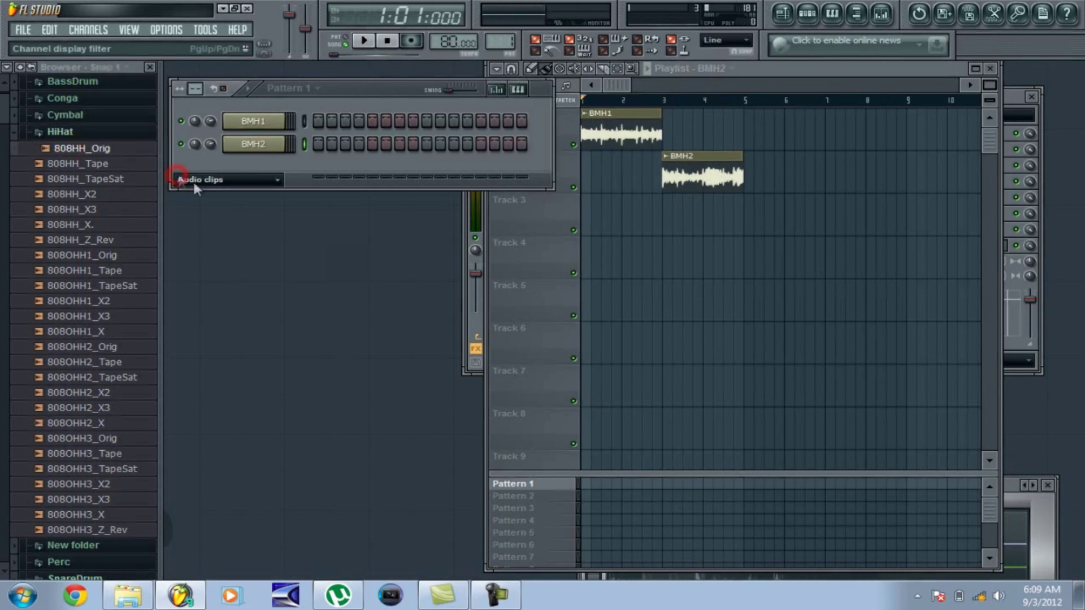
pyautogui.click(195, 189)
pyautogui.moveTo(103, 150); pyautogui.dragTo(522, 167)
# Place Pattern 1 clips at bars 1, 2 and 3 and play the hi-hat pattern.
pyautogui.click(590, 484)
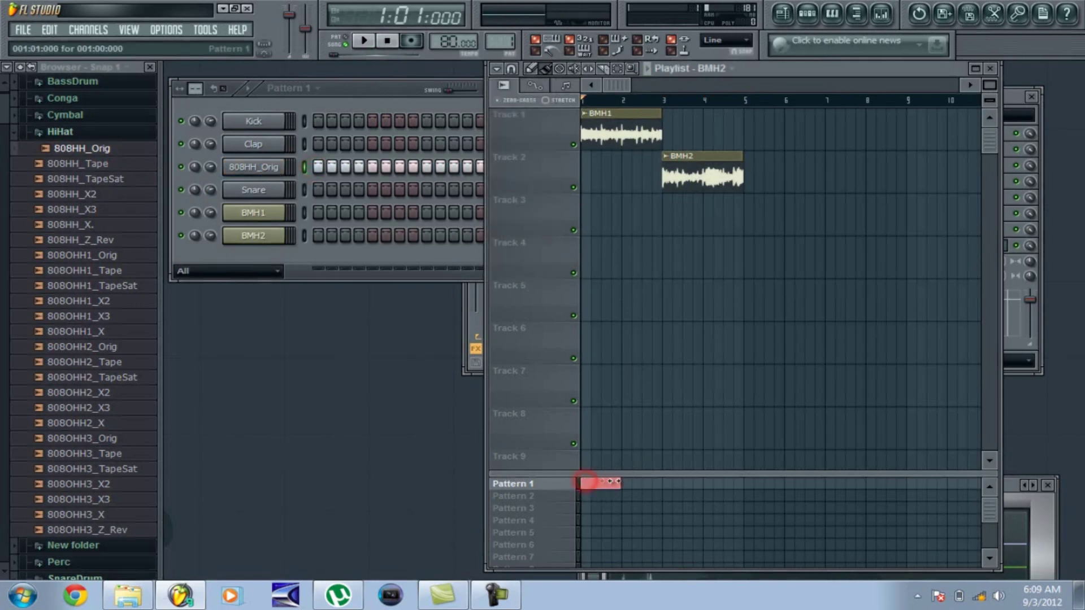
pyautogui.click(622, 484)
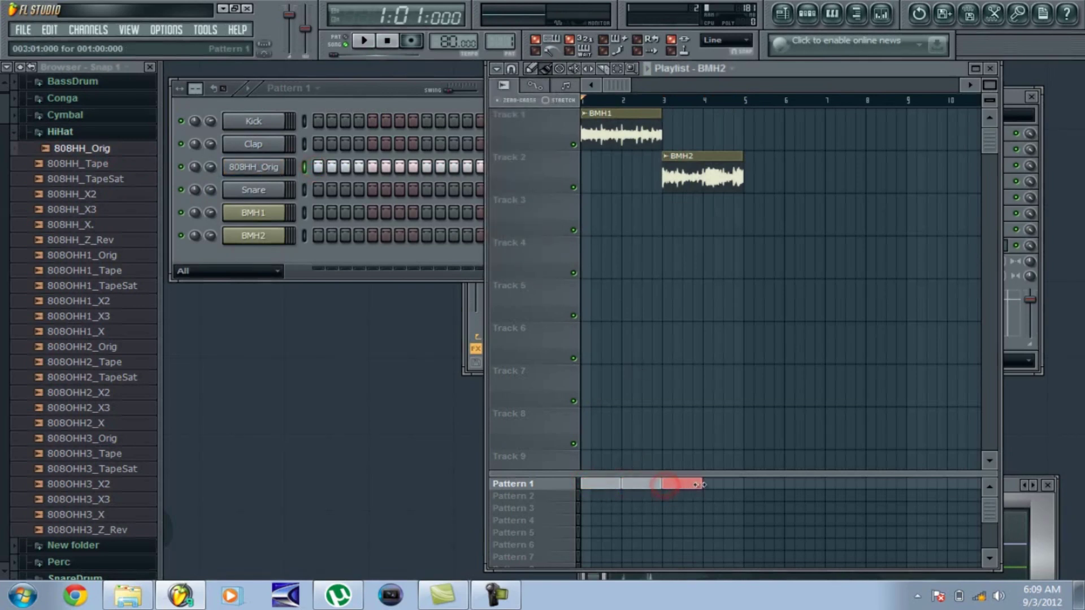
pyautogui.click(696, 485)
pyautogui.click(373, 41)
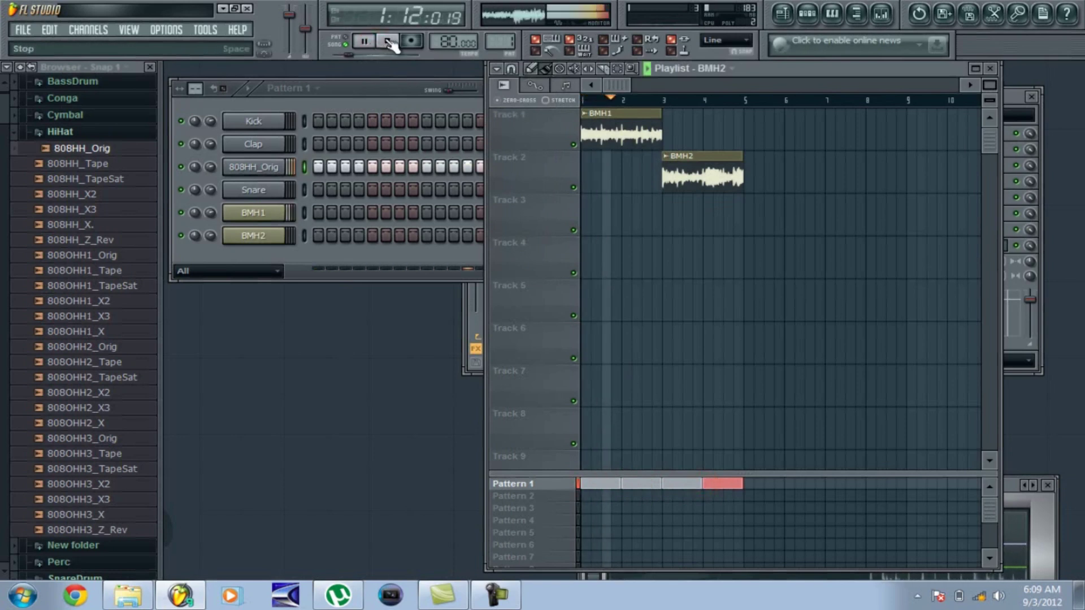
pyautogui.click(60, 131)
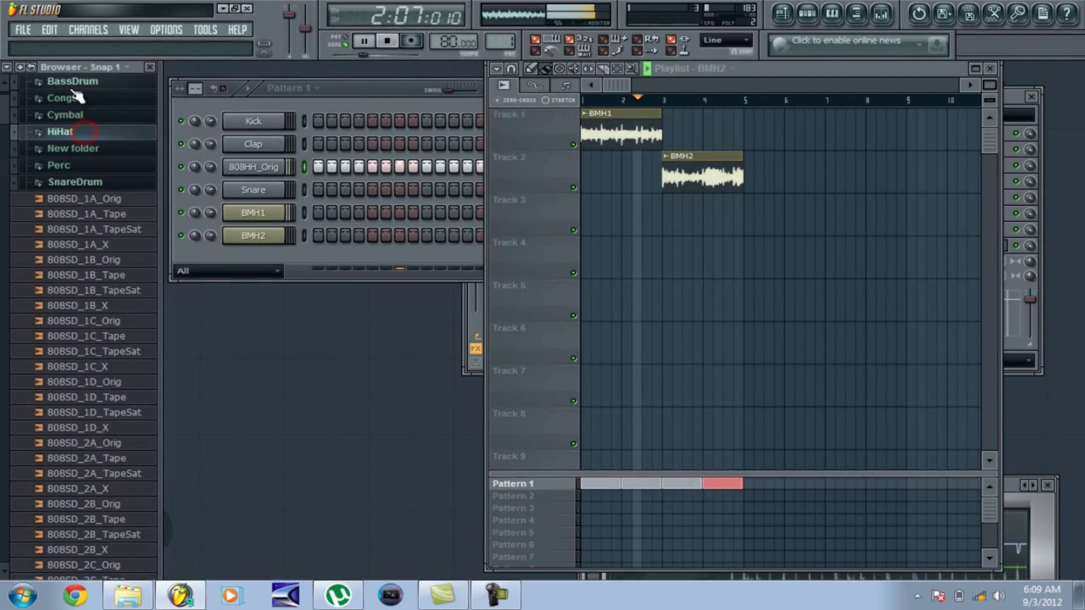
# Browse the BassDrum and SnareDrum folders, previewing the 808BD_T1D9_Tape kick.
pyautogui.click(74, 82)
pyautogui.click(69, 418)
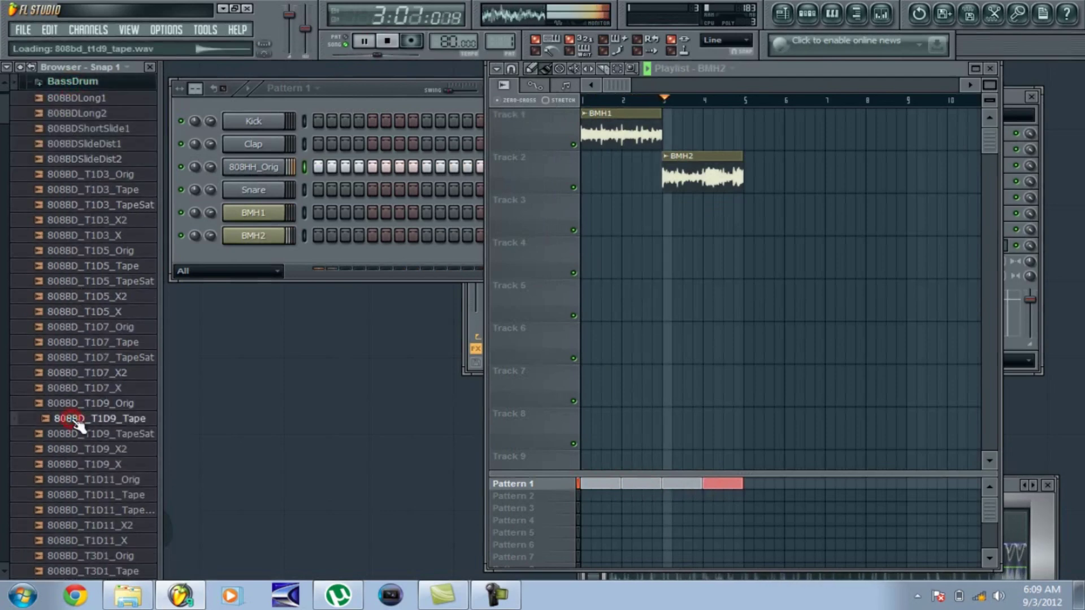
pyautogui.click(73, 82)
pyautogui.click(75, 182)
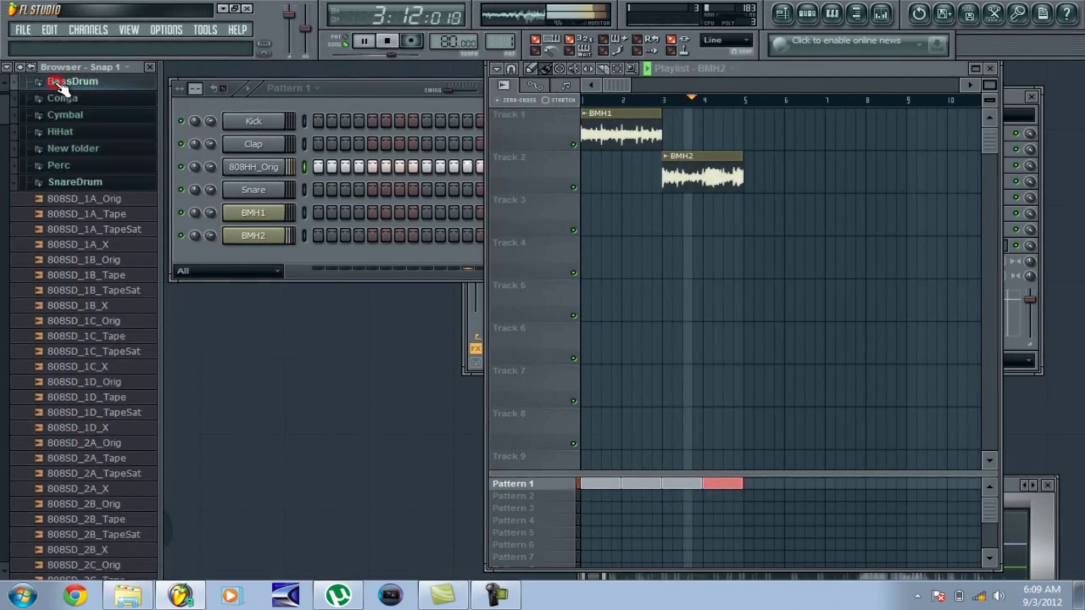
pyautogui.click(82, 181)
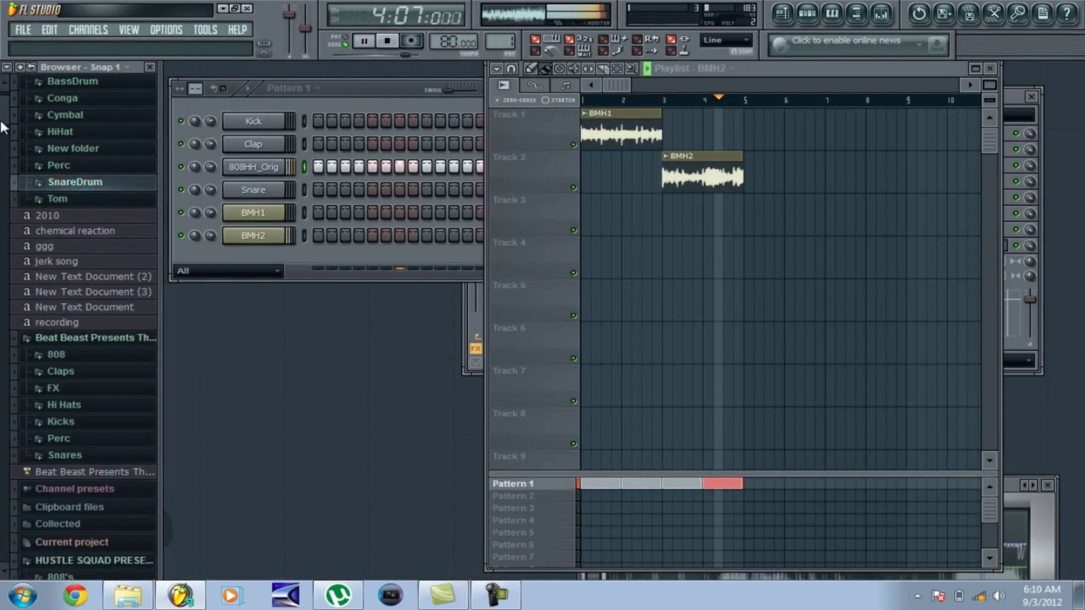
pyautogui.moveTo(3, 120); pyautogui.dragTo(3, 246)
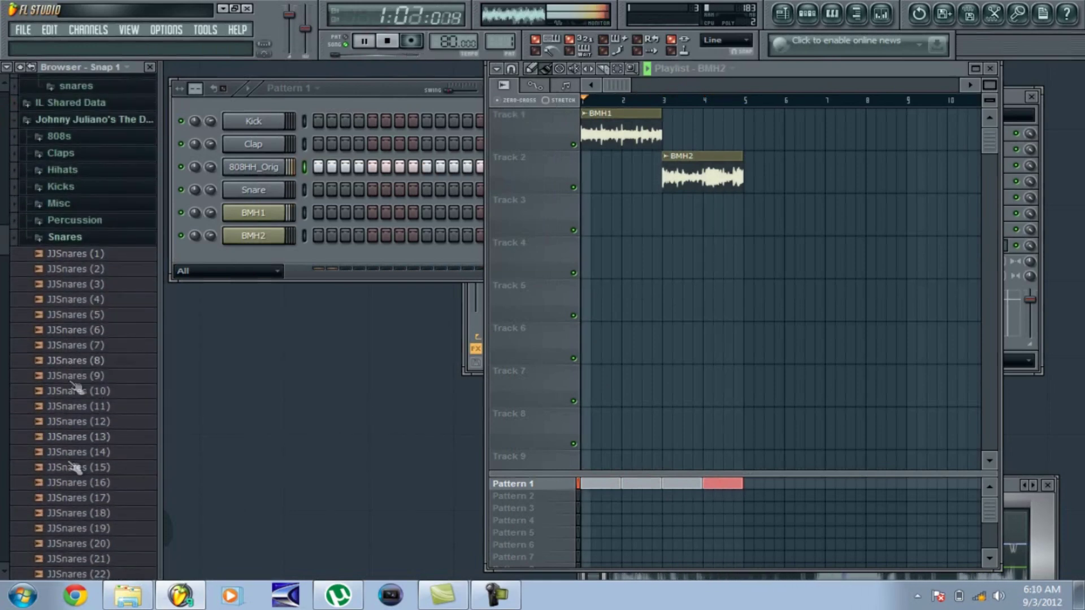
# Load JJSnares (22) onto the Snare channel with hits on steps 5 and 13.
pyautogui.click(67, 572)
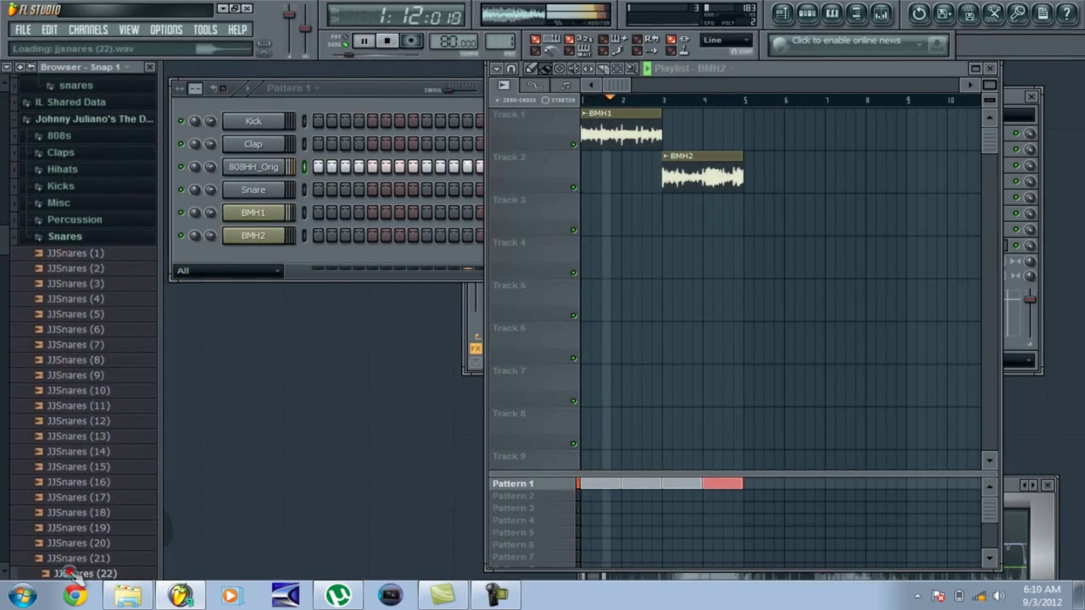
pyautogui.moveTo(66, 532); pyautogui.dragTo(255, 189)
pyautogui.click(372, 190)
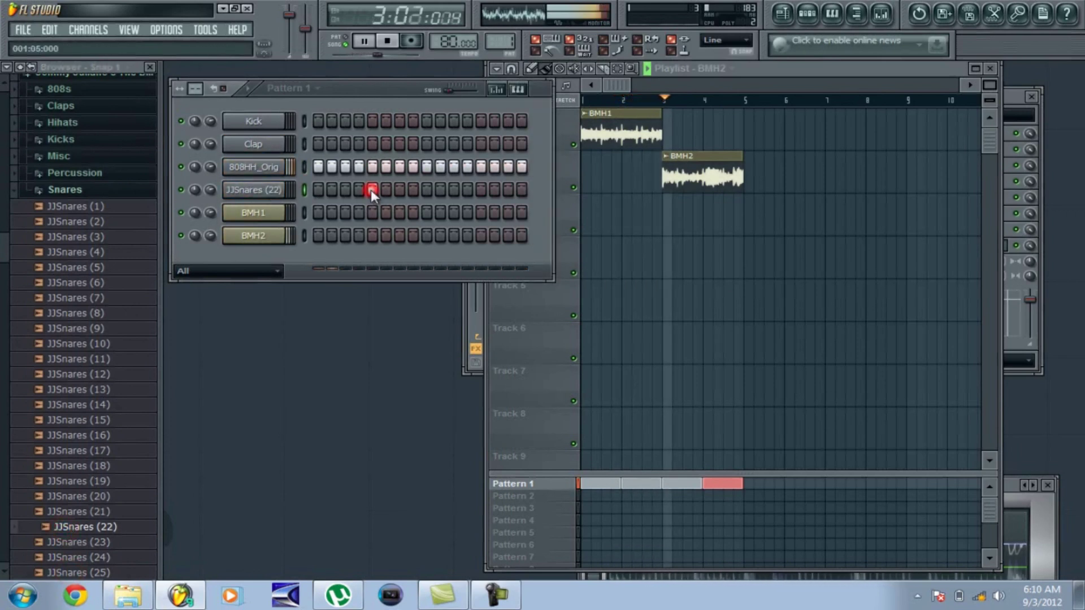
pyautogui.click(482, 190)
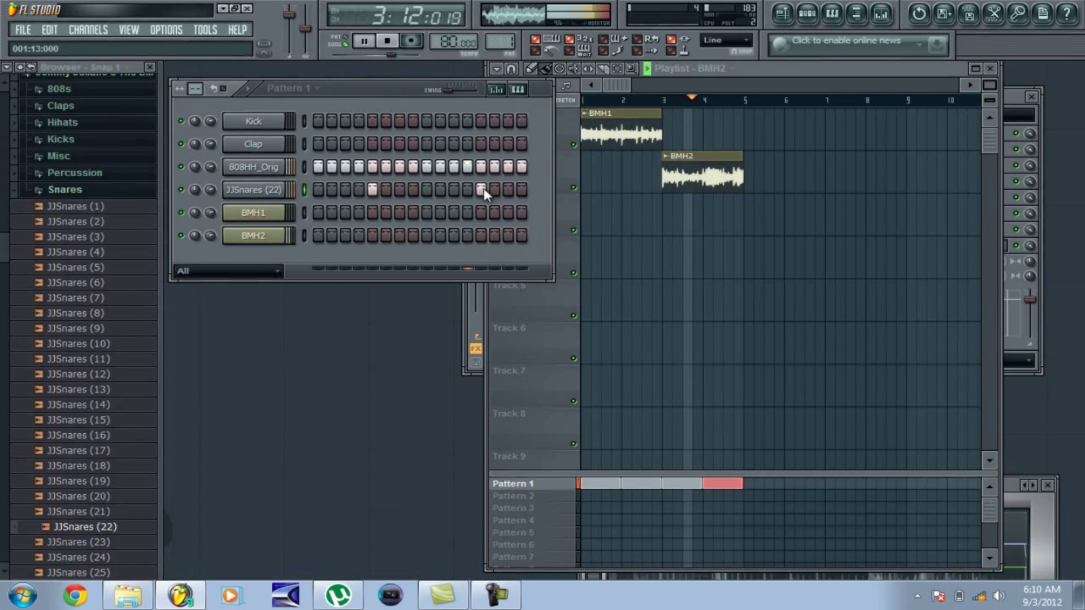
pyautogui.click(102, 190)
pyautogui.scroll(10, 105, 192)
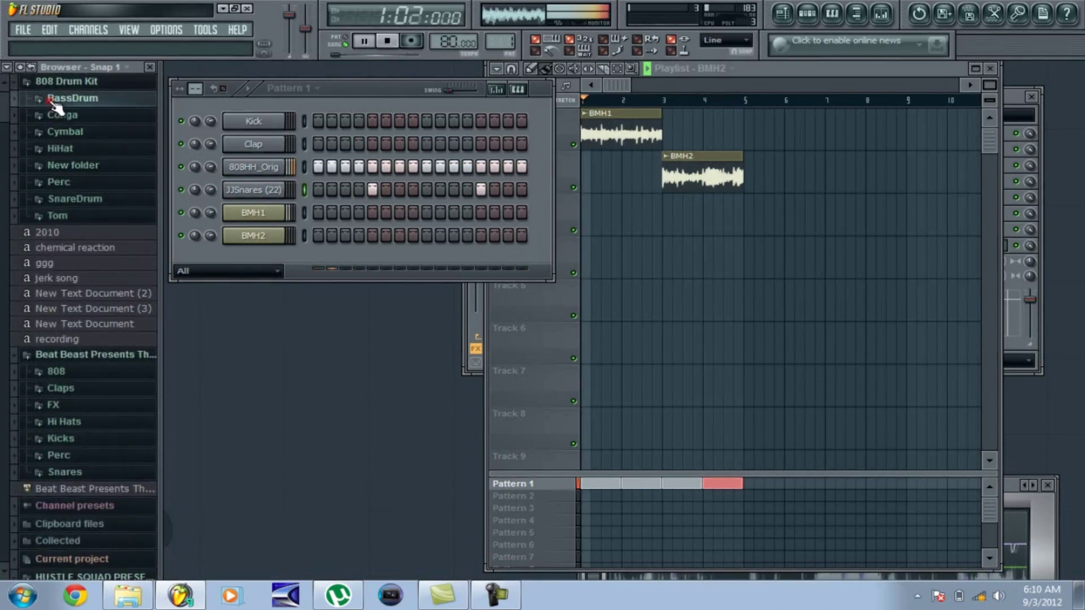
# Audition kick samples in the BassDrum folder, ending on 808BD_T3D1_X2.
pyautogui.click(62, 99)
pyautogui.press('space')
pyautogui.click(113, 510)
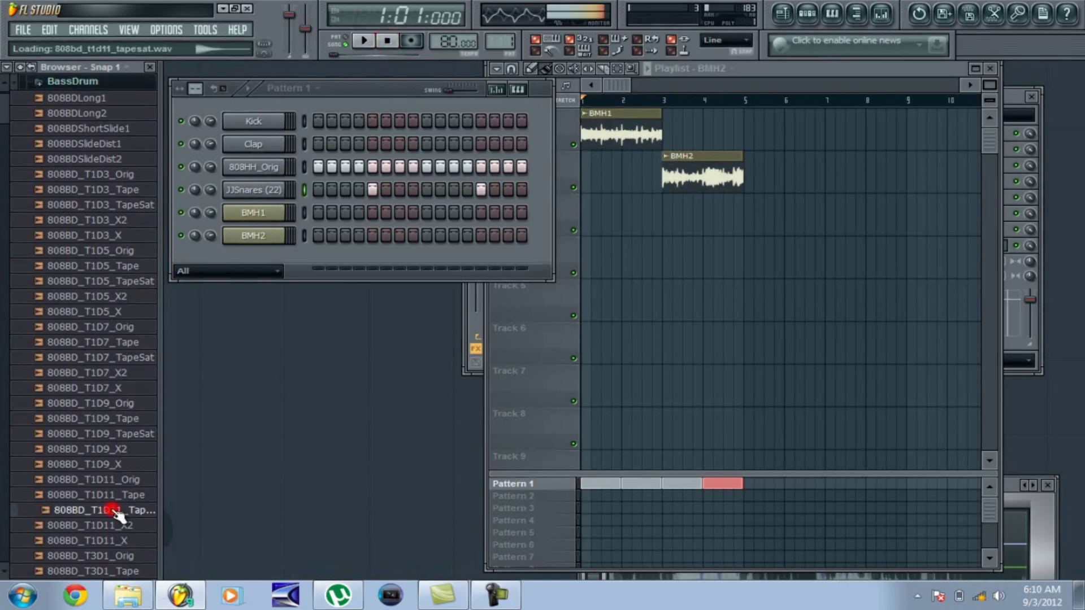
pyautogui.click(105, 532)
pyautogui.click(99, 531)
pyautogui.click(93, 532)
pyautogui.click(84, 530)
# Load 808BD_T3D1_X2 onto the Kick channel with hits on steps 1, 7, 8, 10 and 11.
pyautogui.moveTo(88, 530); pyautogui.dragTo(251, 121)
pyautogui.click(319, 121)
pyautogui.press('space')
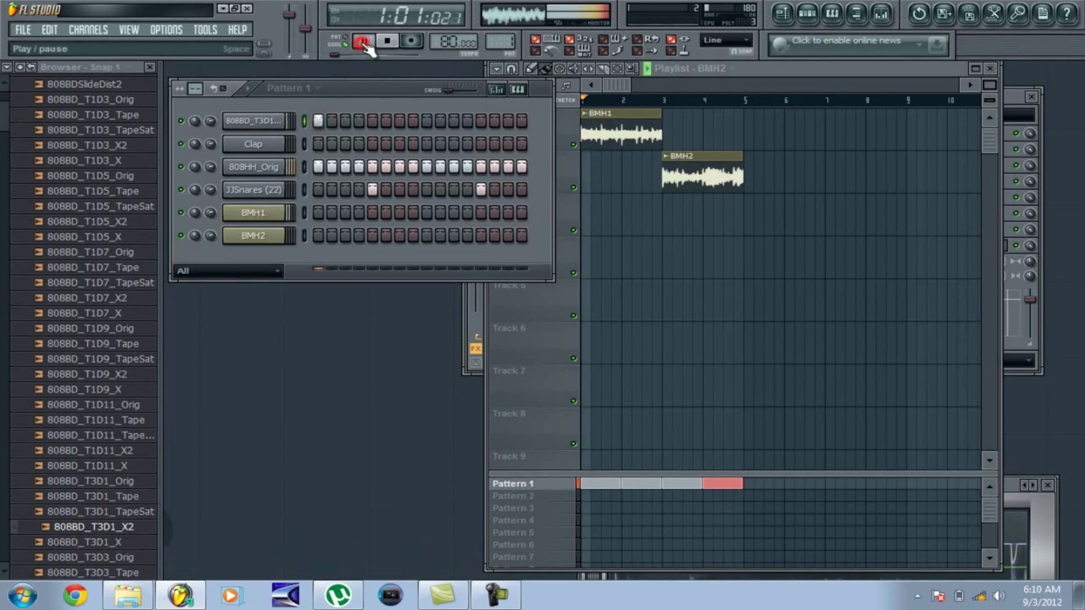
pyautogui.click(414, 121)
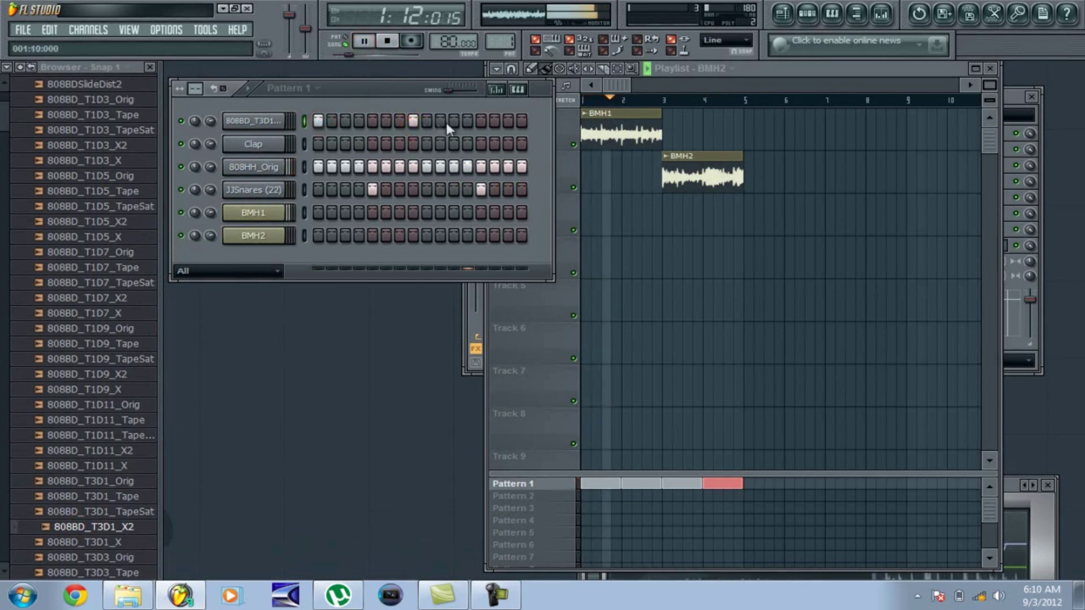
pyautogui.click(453, 122)
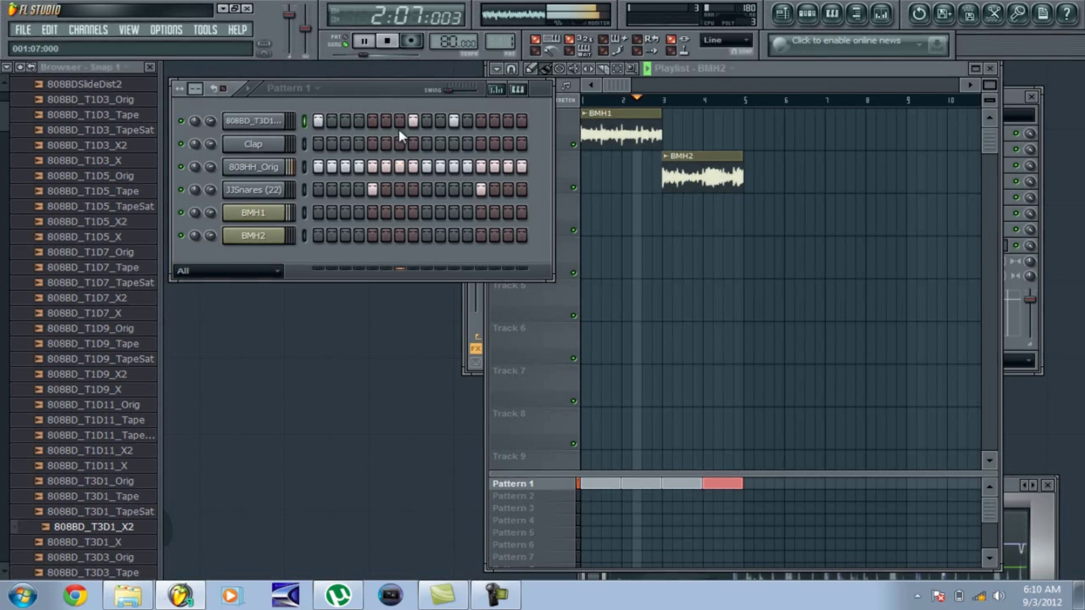
pyautogui.click(400, 121)
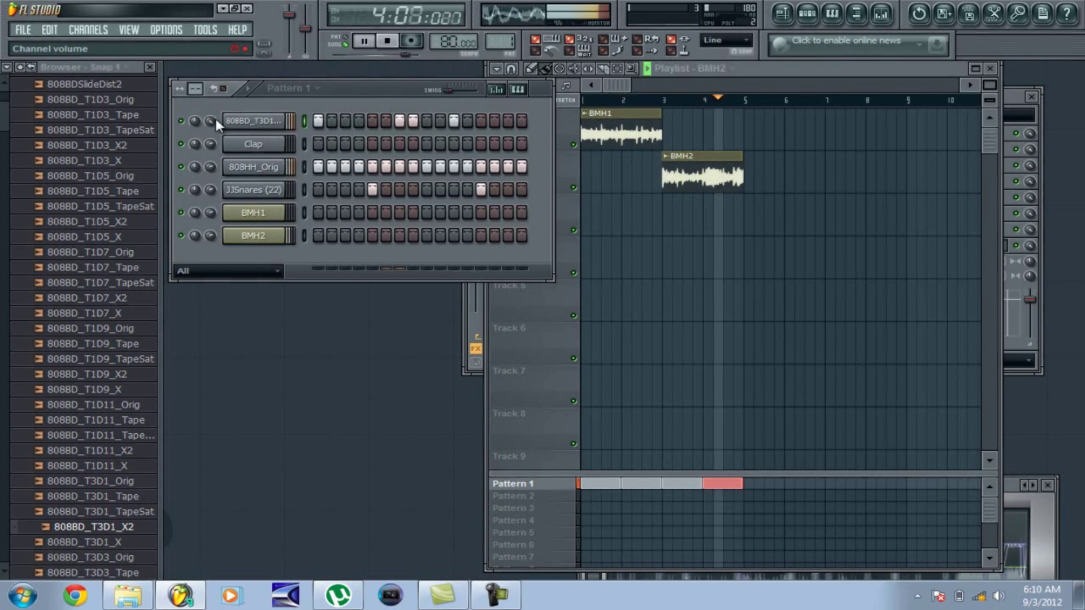
pyautogui.click(440, 121)
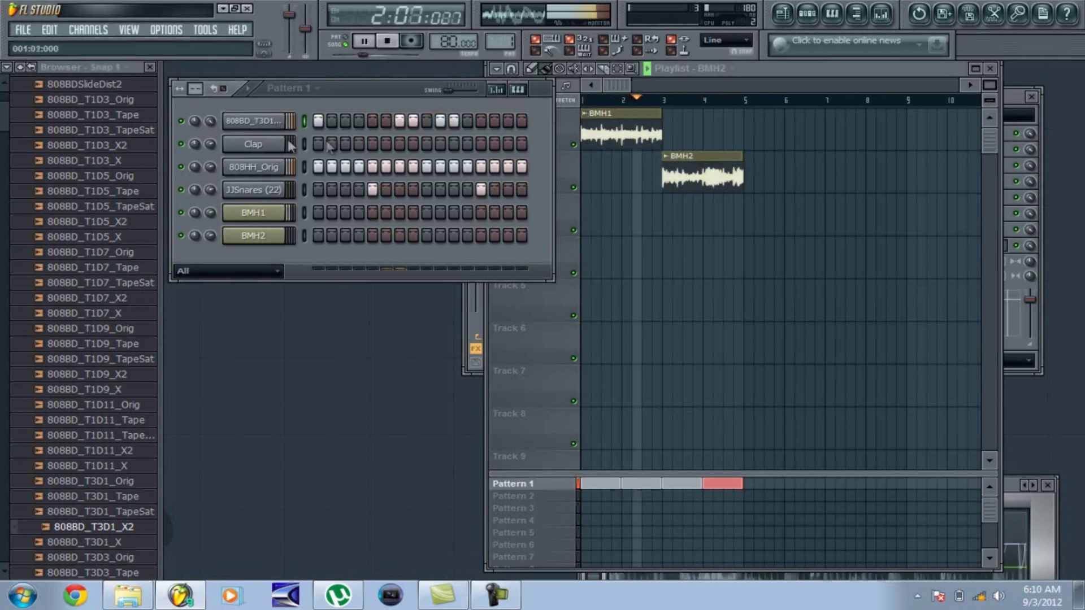
pyautogui.click(387, 41)
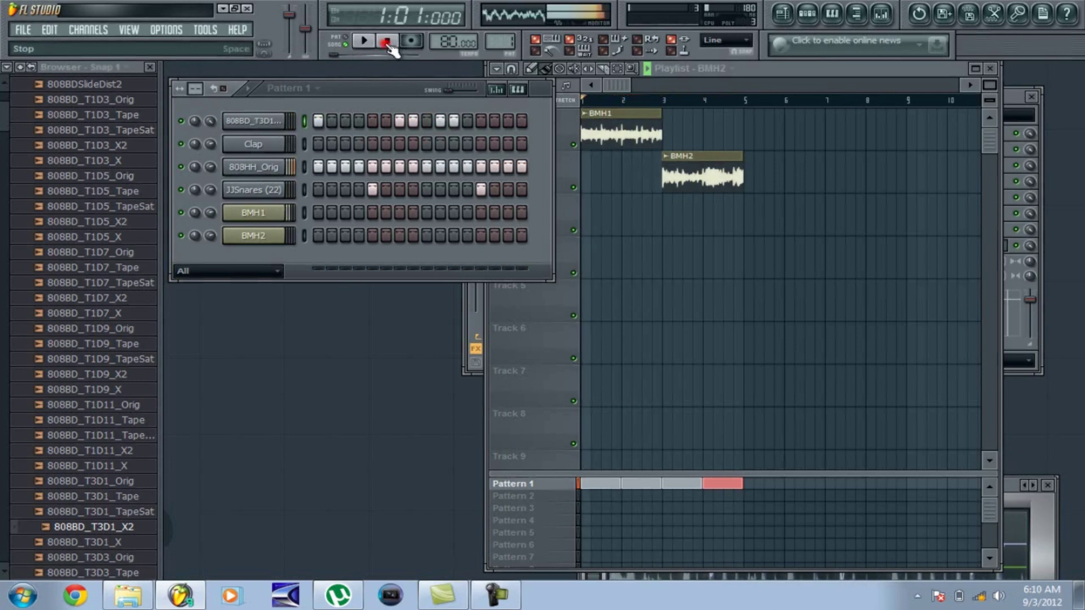
# Add 808BD_T3D1_Orig as a new kick channel and play the beat.
pyautogui.click(94, 480)
pyautogui.moveTo(97, 486); pyautogui.dragTo(291, 124)
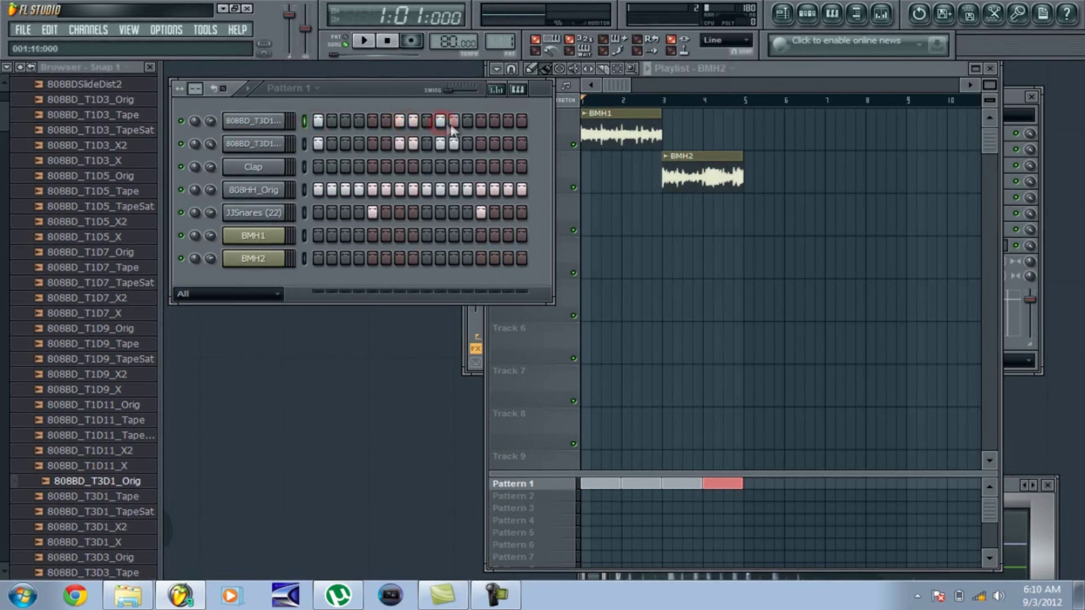
pyautogui.click(364, 41)
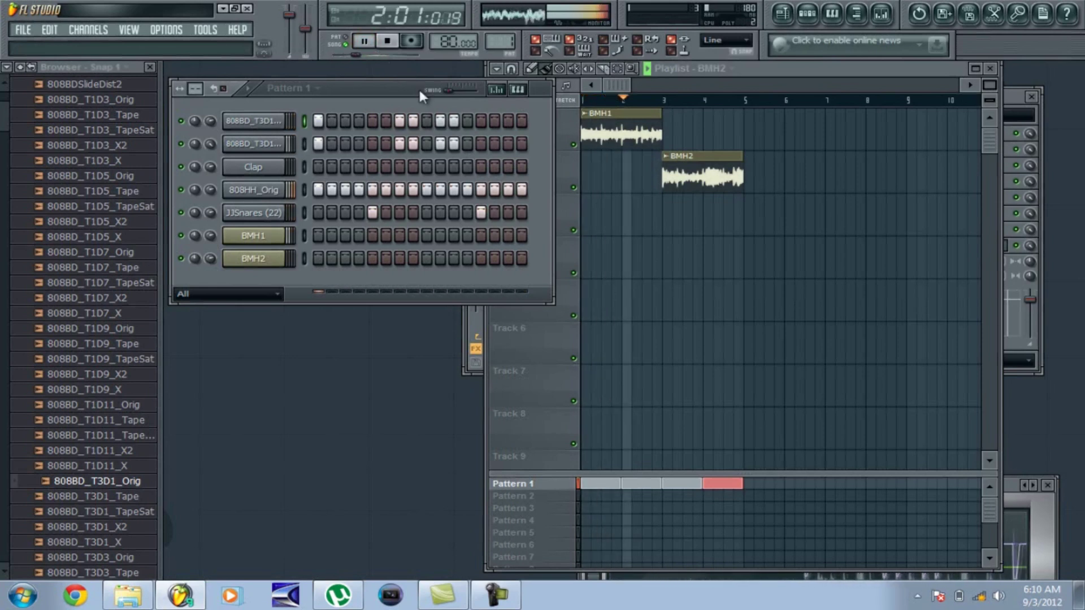
pyautogui.click(388, 42)
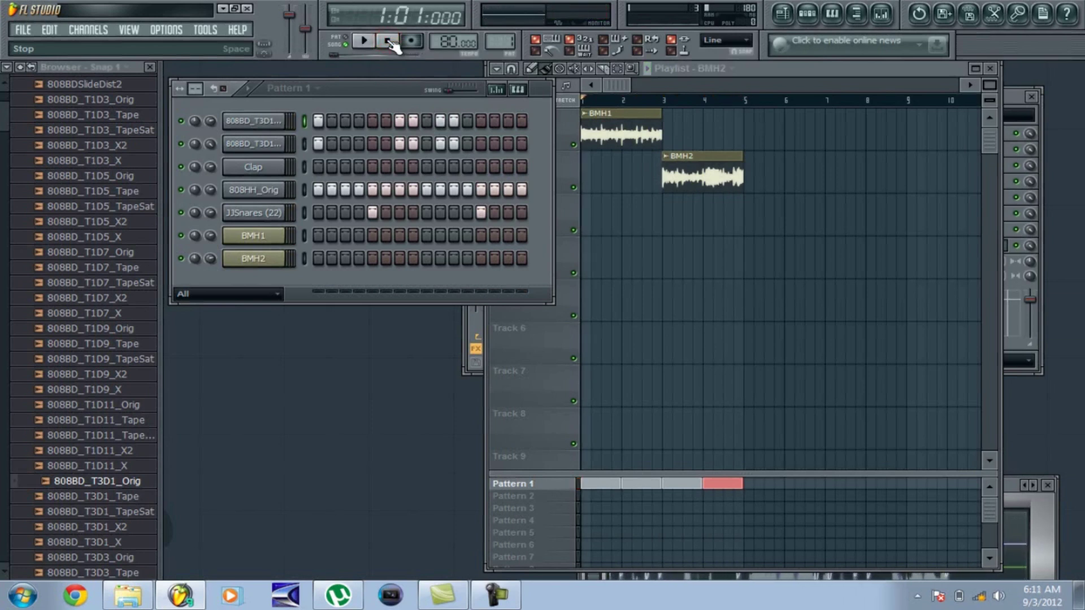